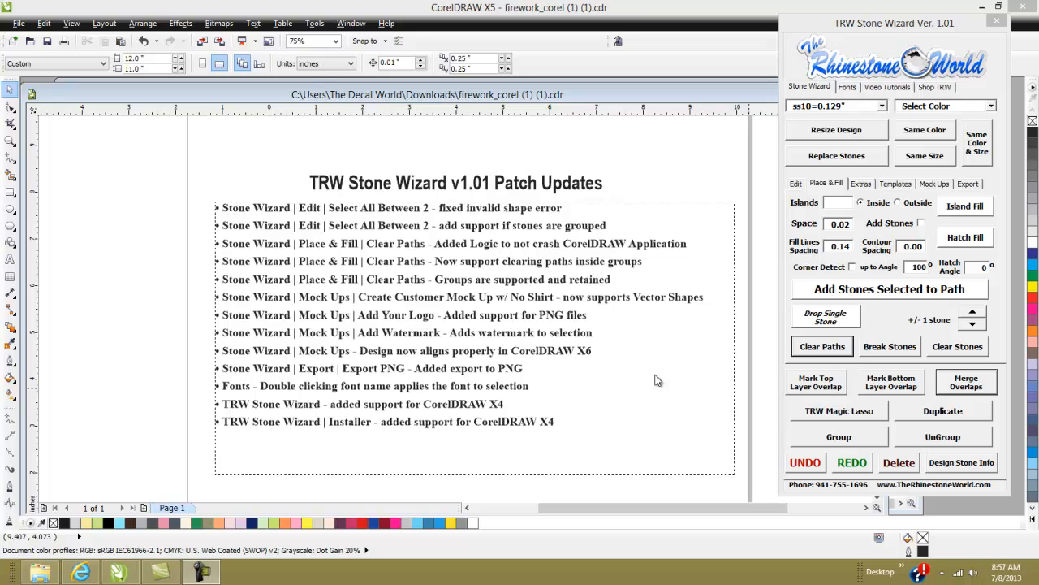
- Browse the Export and Mock Ups sections of the Stone Wizard panel
click(648, 188)
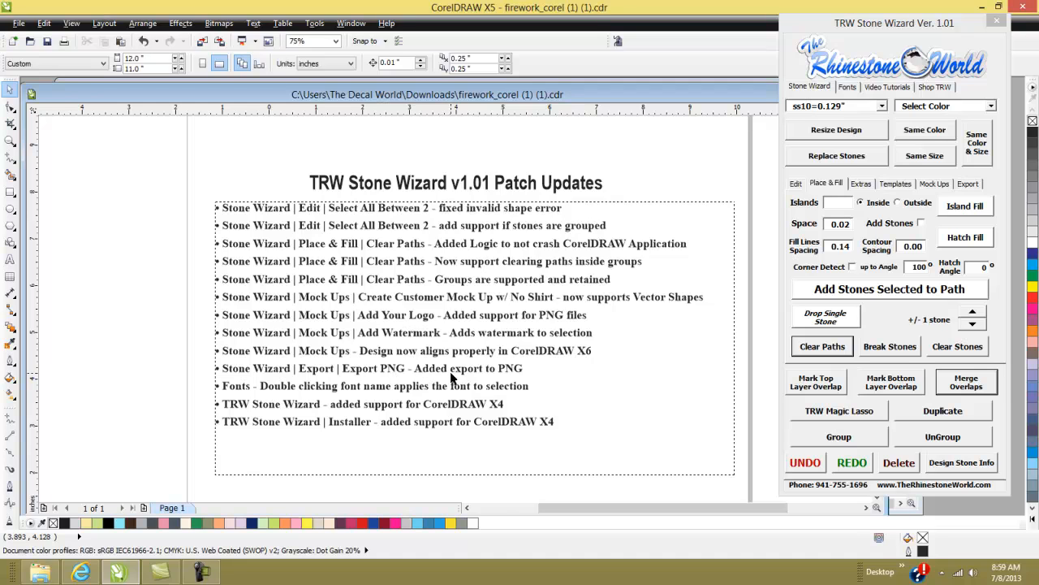
click(968, 184)
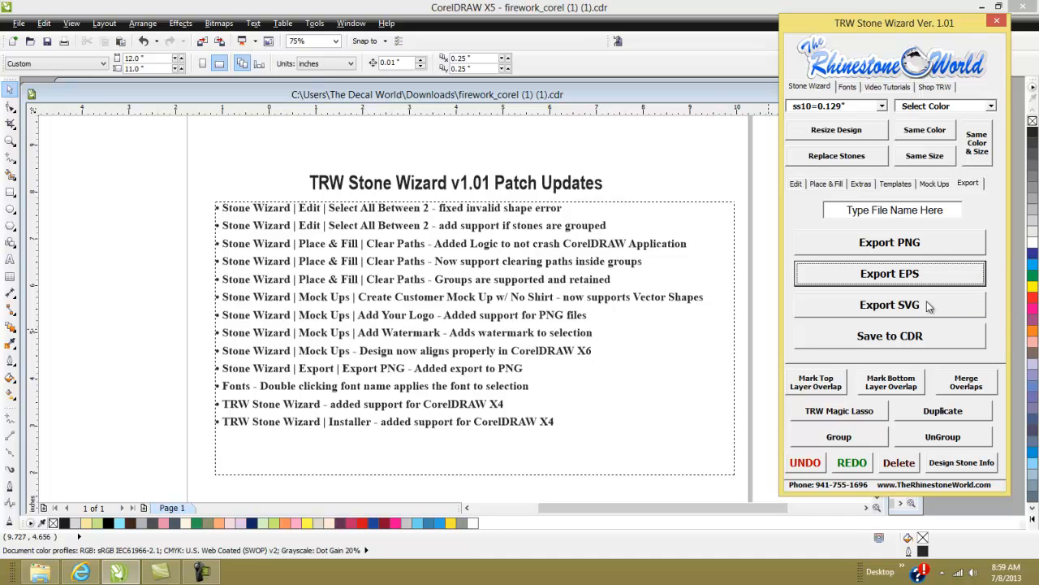
click(942, 187)
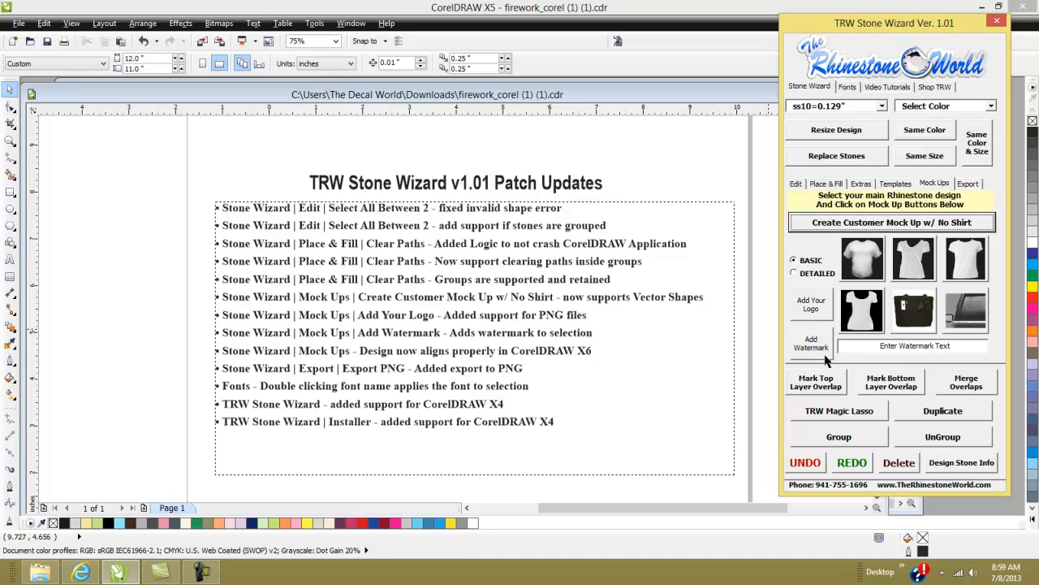
- Search the fonts list for trw 200 and select the TRW 200 .90 font
click(847, 87)
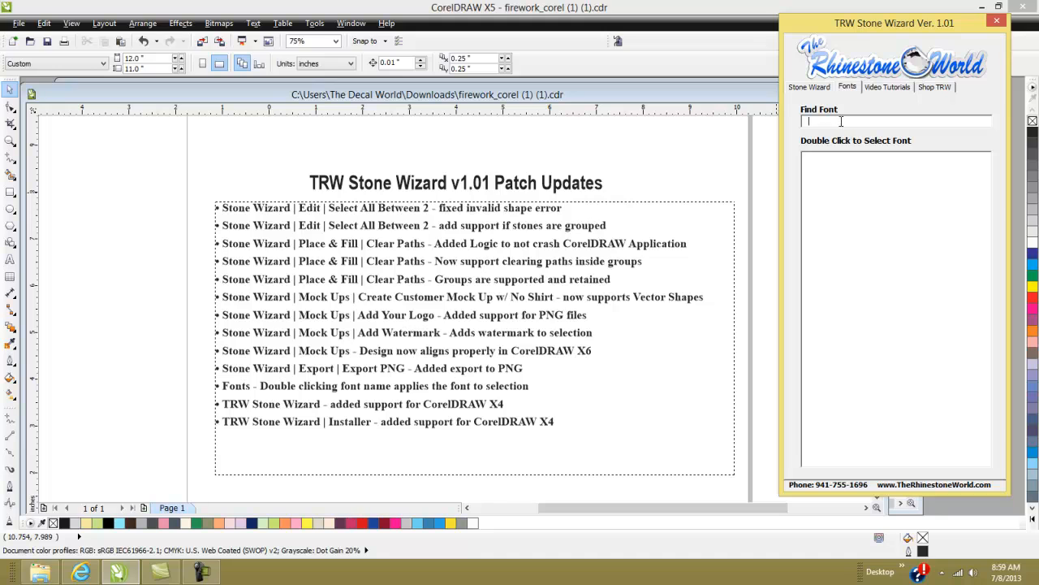
text(trw)
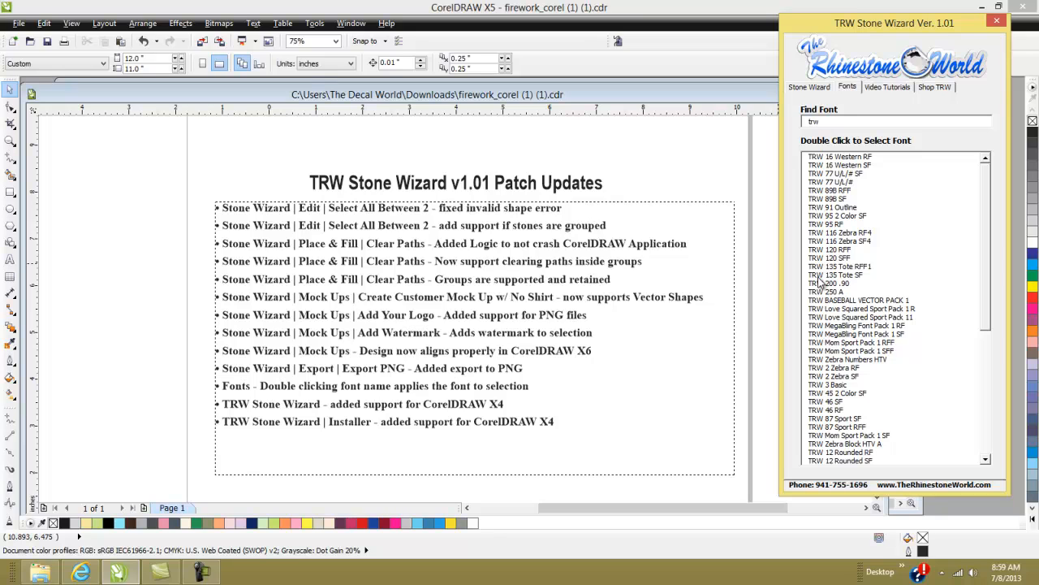
text(200)
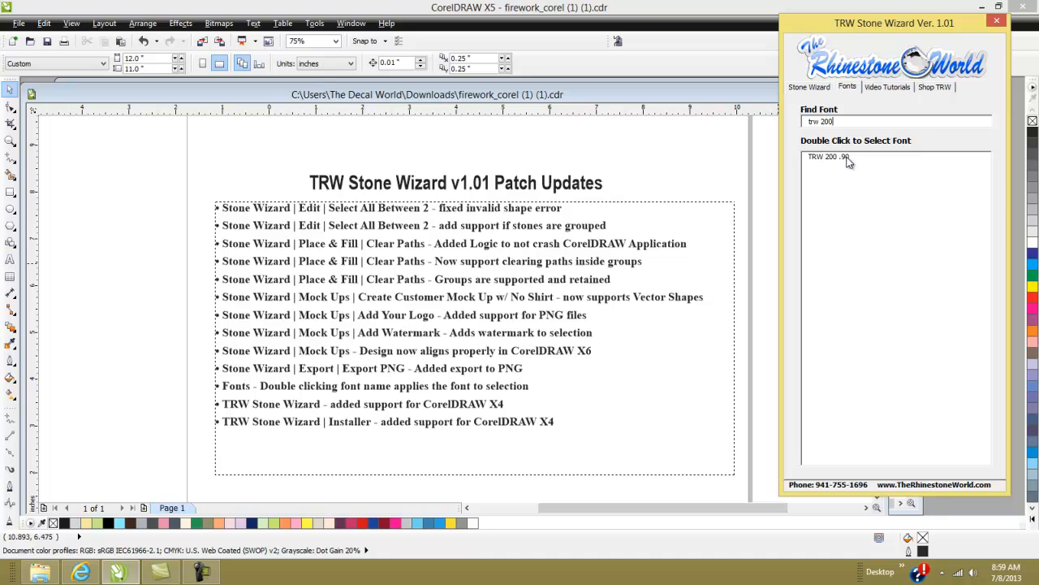
click(846, 157)
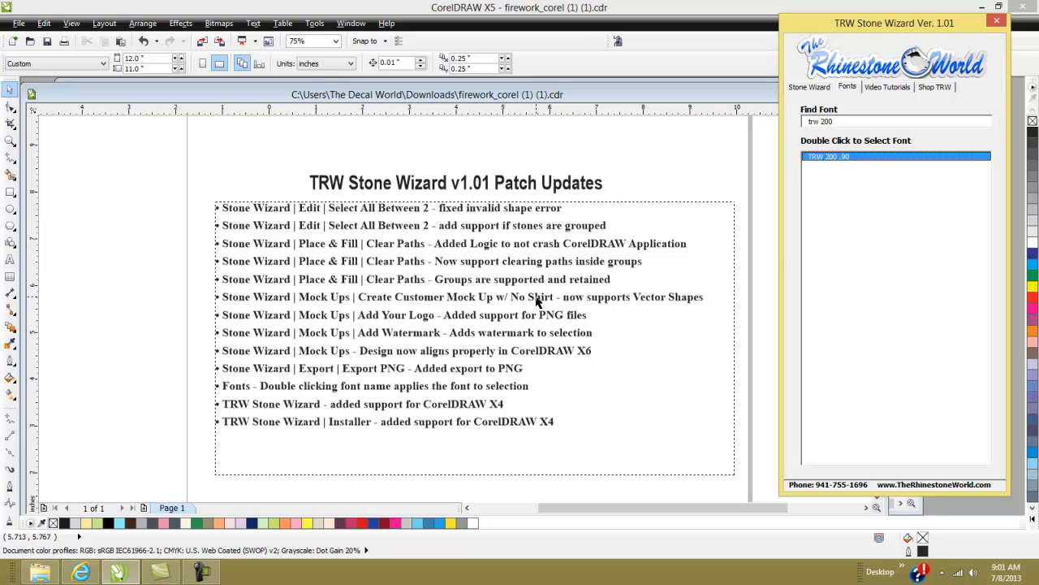
- Return to the Stone Wizard tab and open its Export section
click(816, 88)
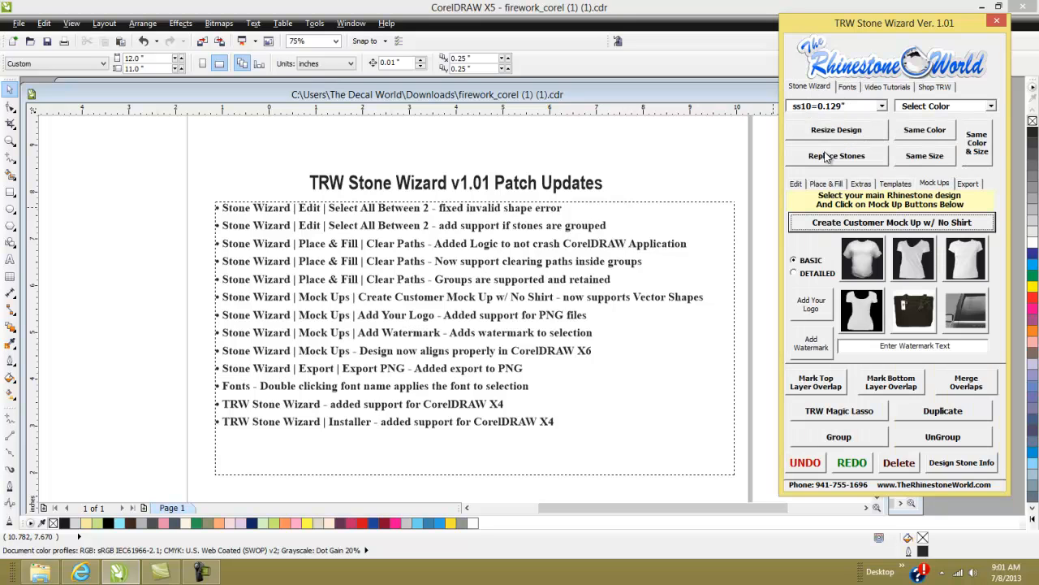
click(966, 185)
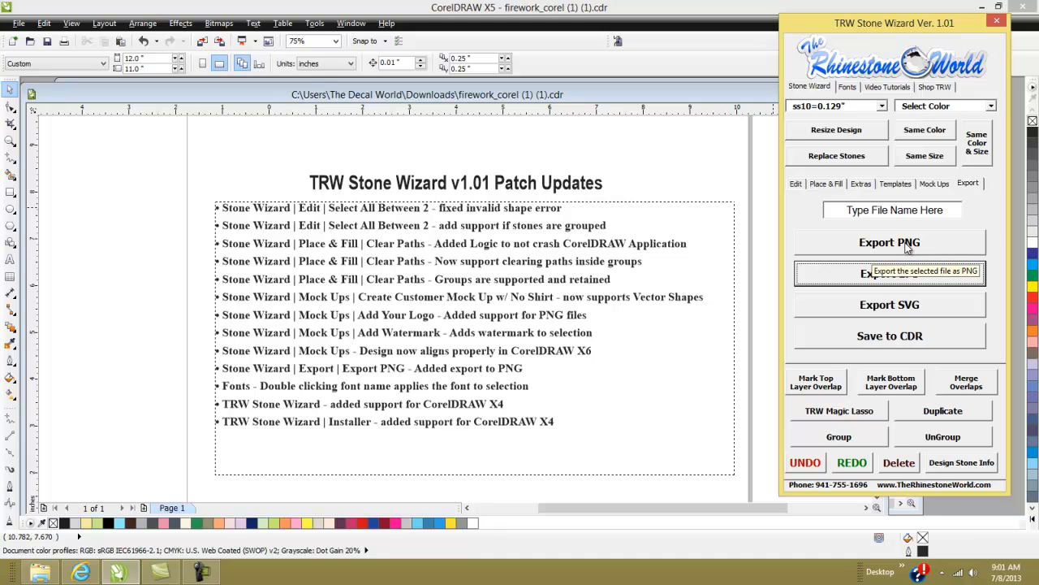
click(695, 190)
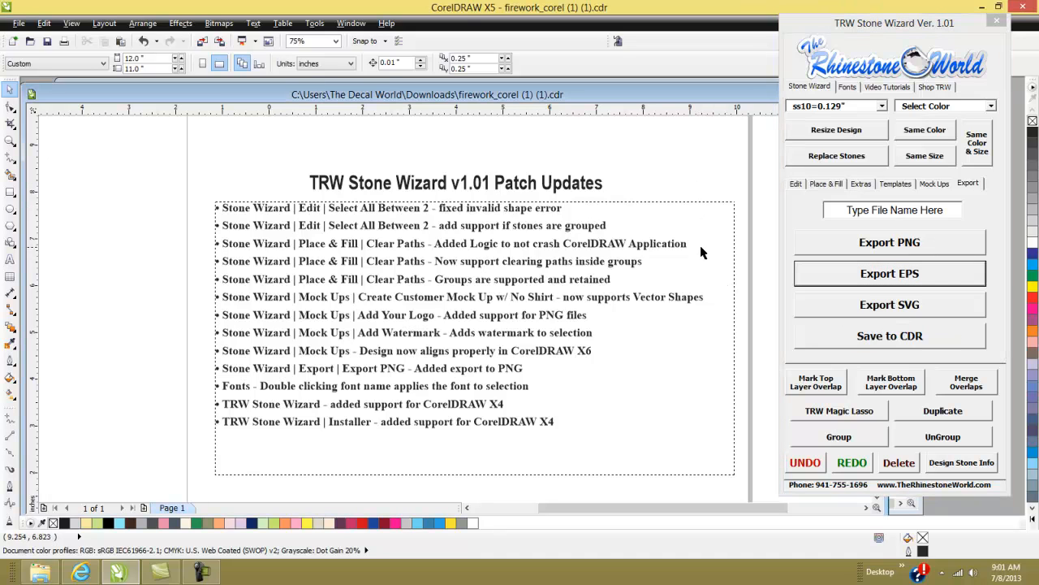
- Switch from the patch notes document to the firework design document
click(593, 276)
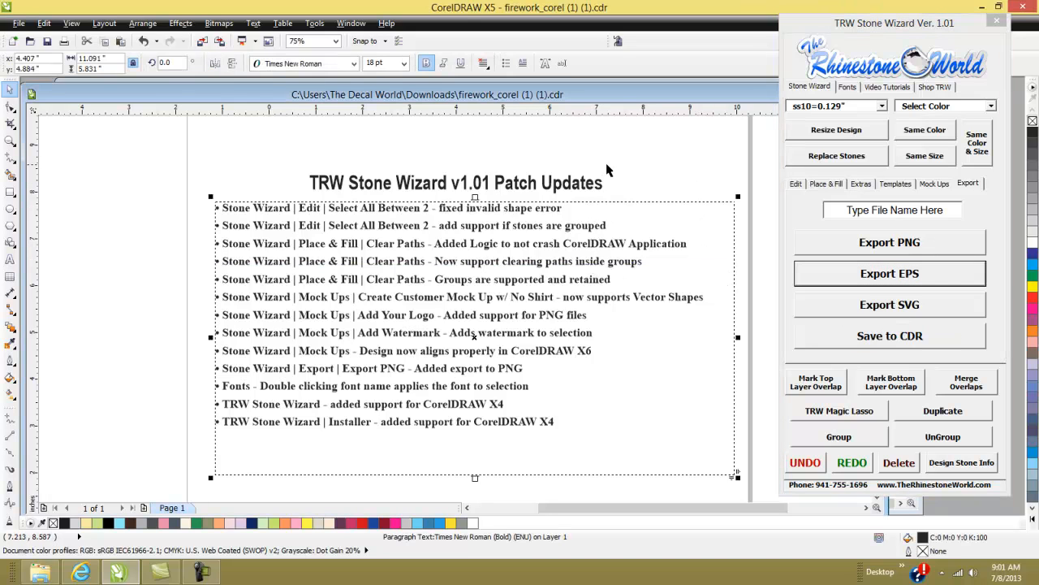
drag(615, 97, 615, 101)
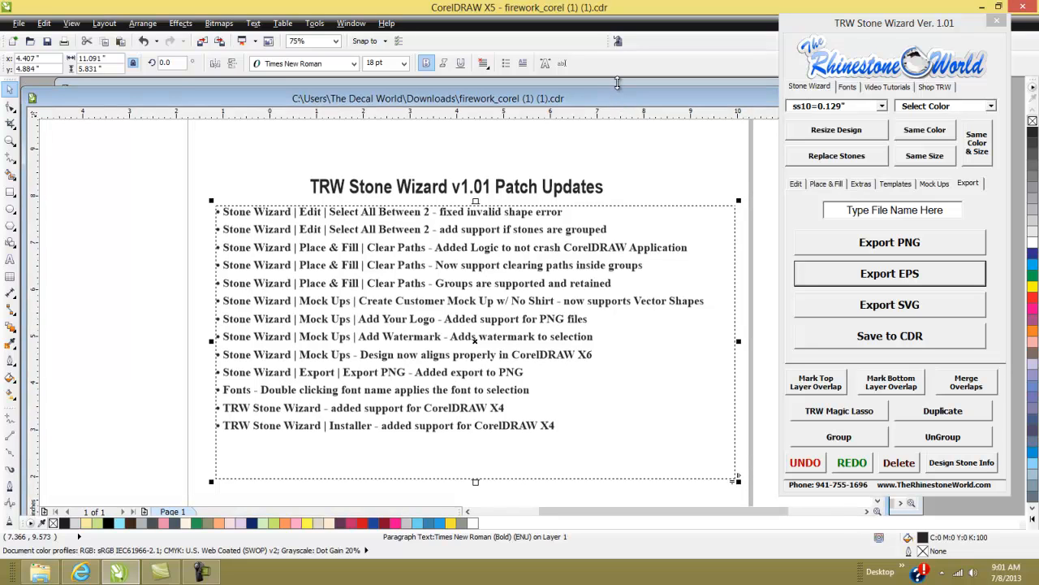
click(621, 88)
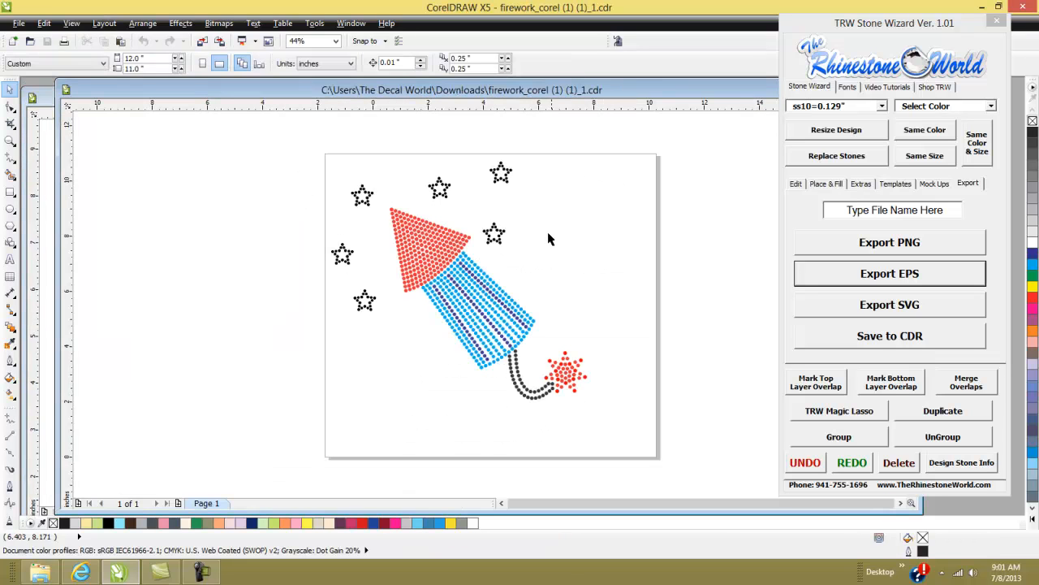
- Zoom around the firework design and switch the view to Wireframe
scroll(457, 318, up, 2)
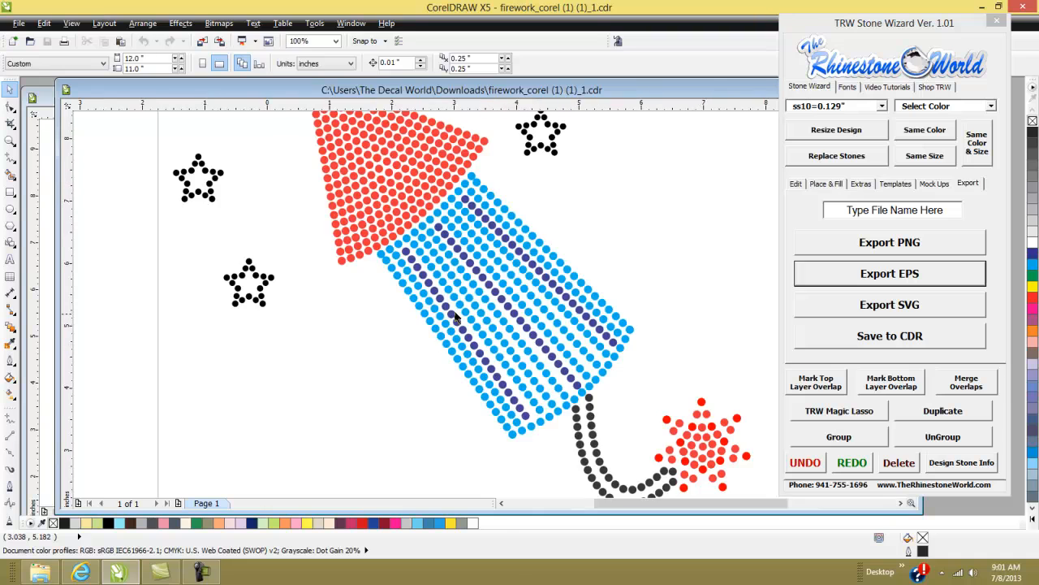
scroll(490, 286, down, 1)
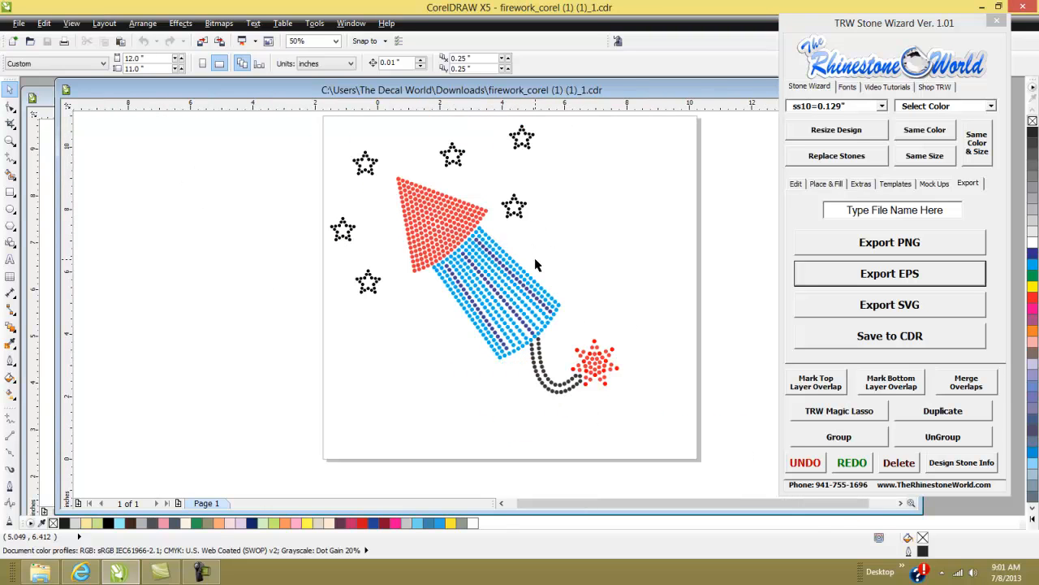
scroll(535, 264, down, 1)
scroll(529, 225, up, 1)
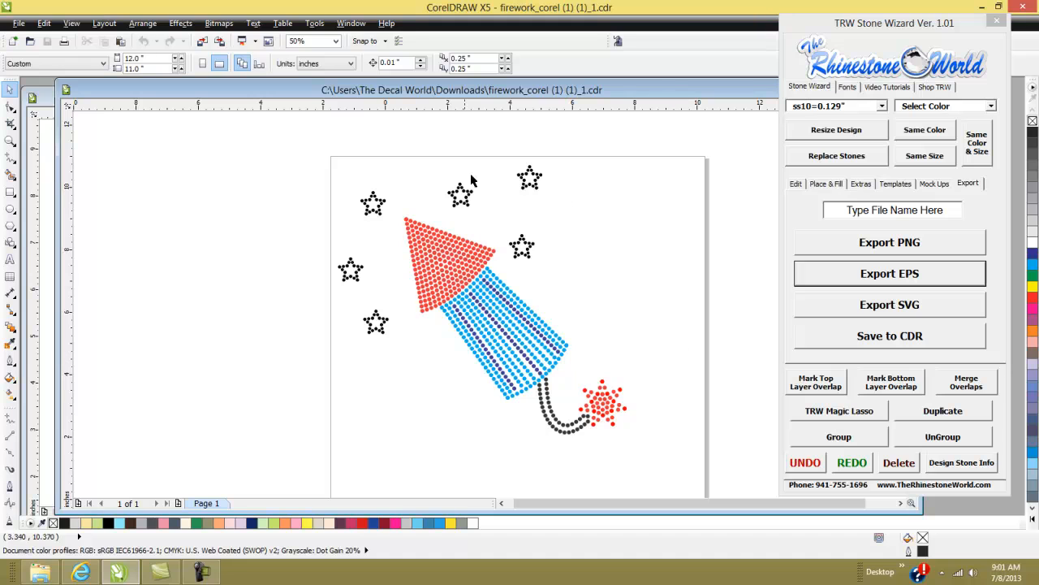
click(71, 23)
click(88, 51)
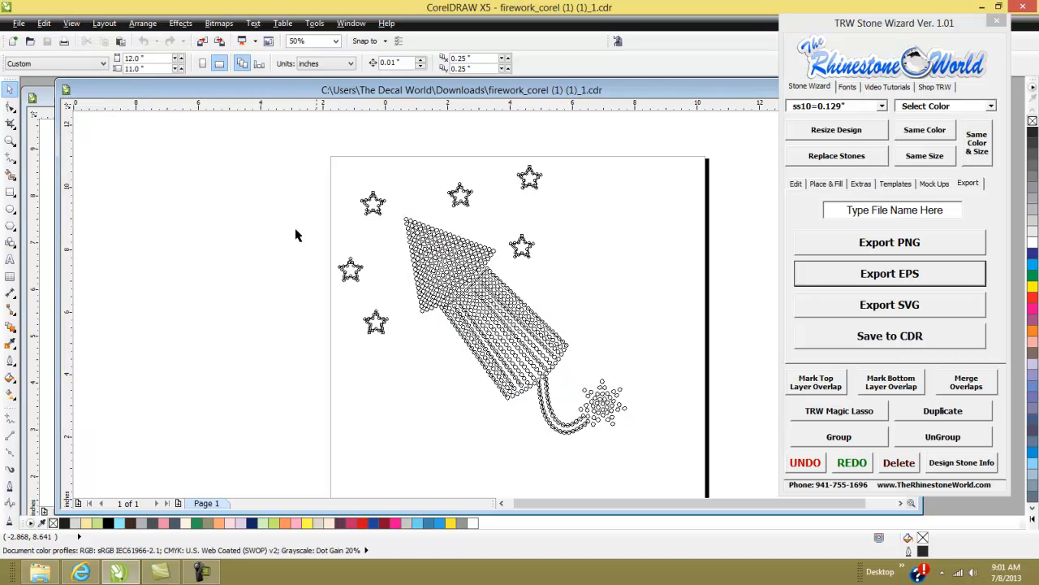
- Inspect the wireframe stones up close and switch the view back to Enhanced
scroll(561, 430, up, 2)
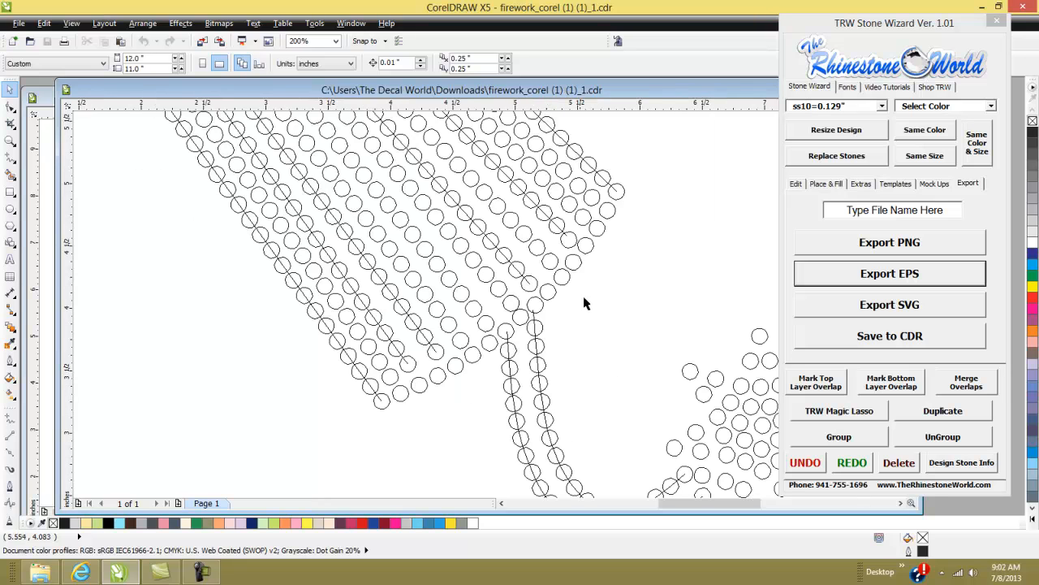
scroll(548, 294, down, 1)
scroll(455, 311, down, 1)
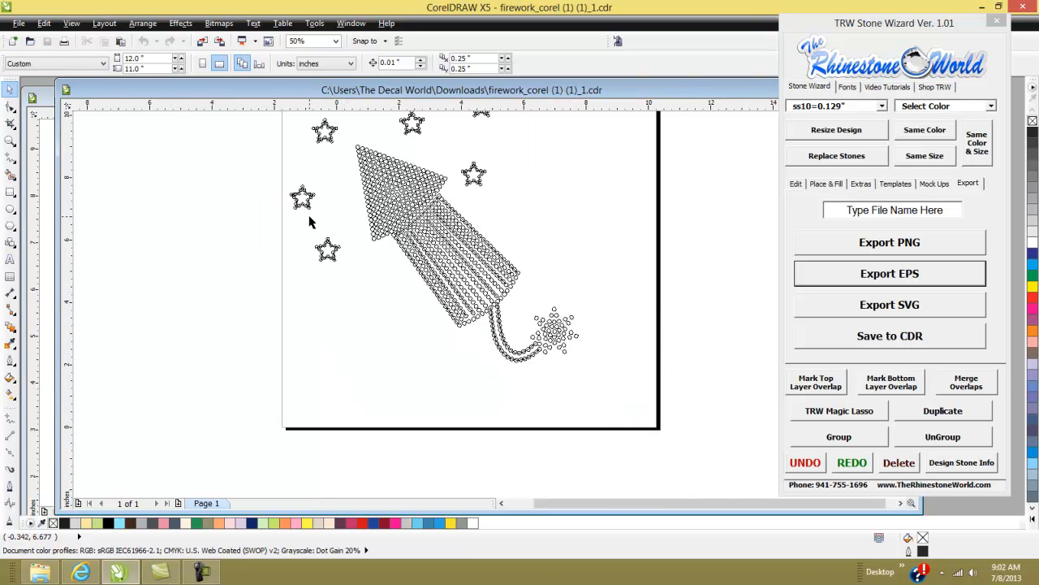
scroll(299, 198, up, 2)
scroll(409, 232, down, 2)
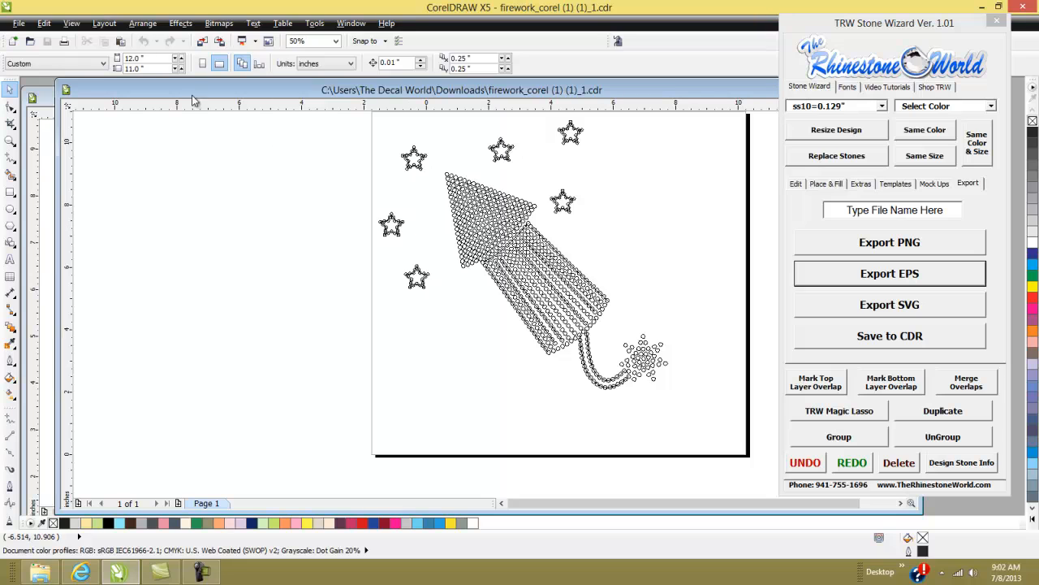
click(72, 24)
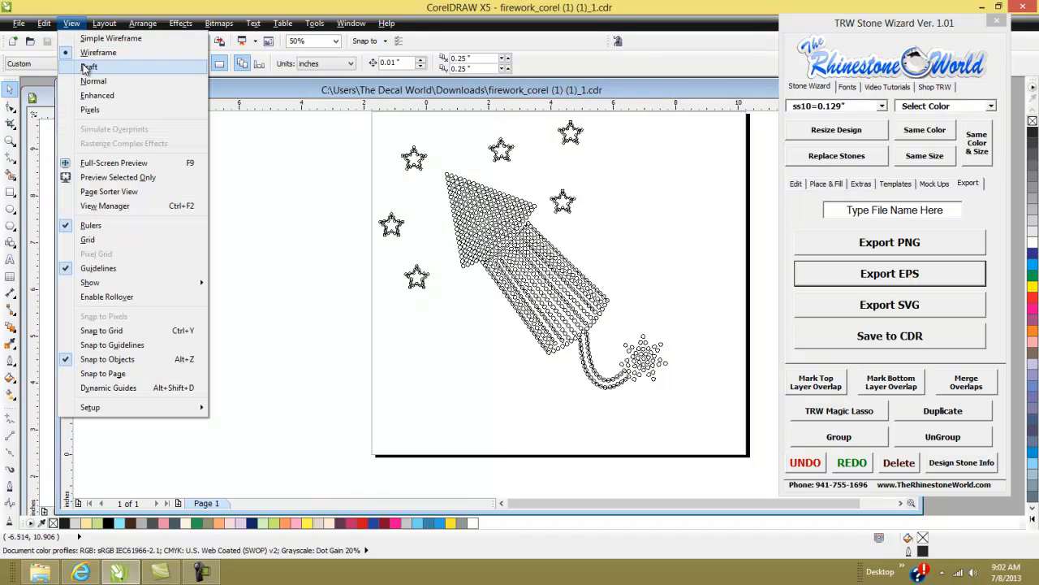
click(97, 99)
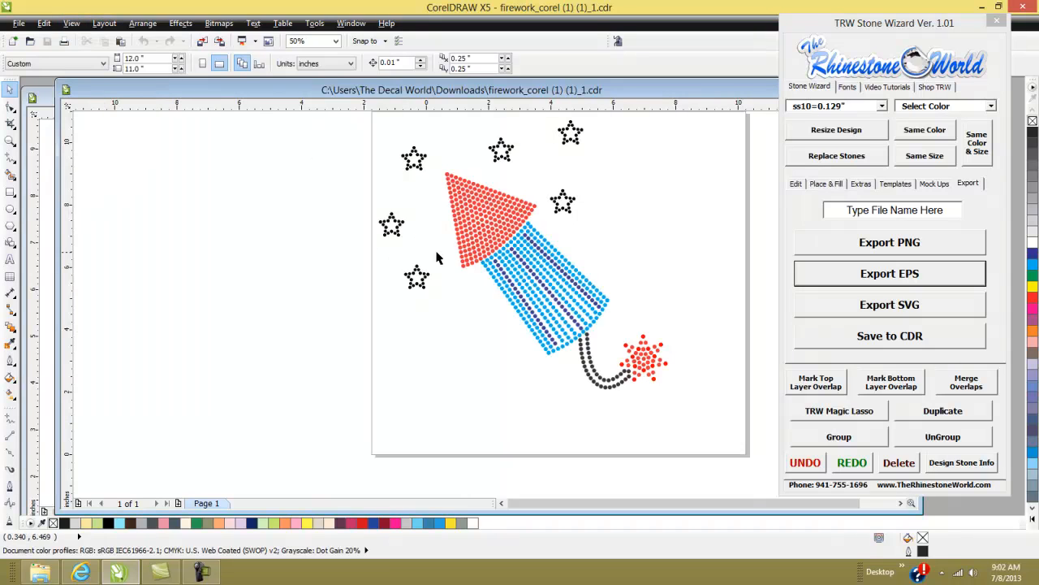
- Select the entire firework design and ungroup it
scroll(479, 256, down, 2)
scroll(549, 210, up, 2)
drag(628, 150, 228, 461)
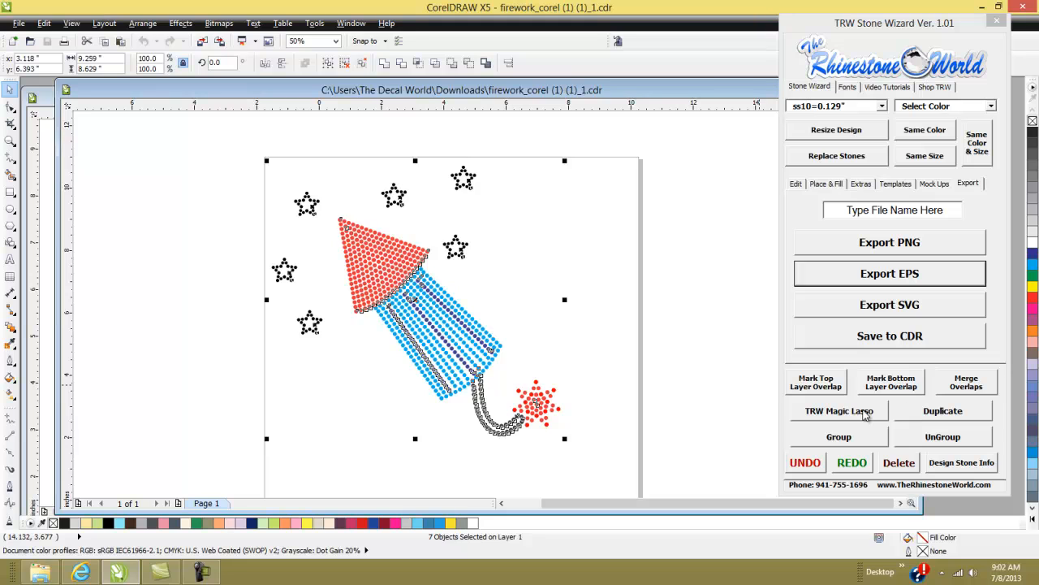
click(941, 437)
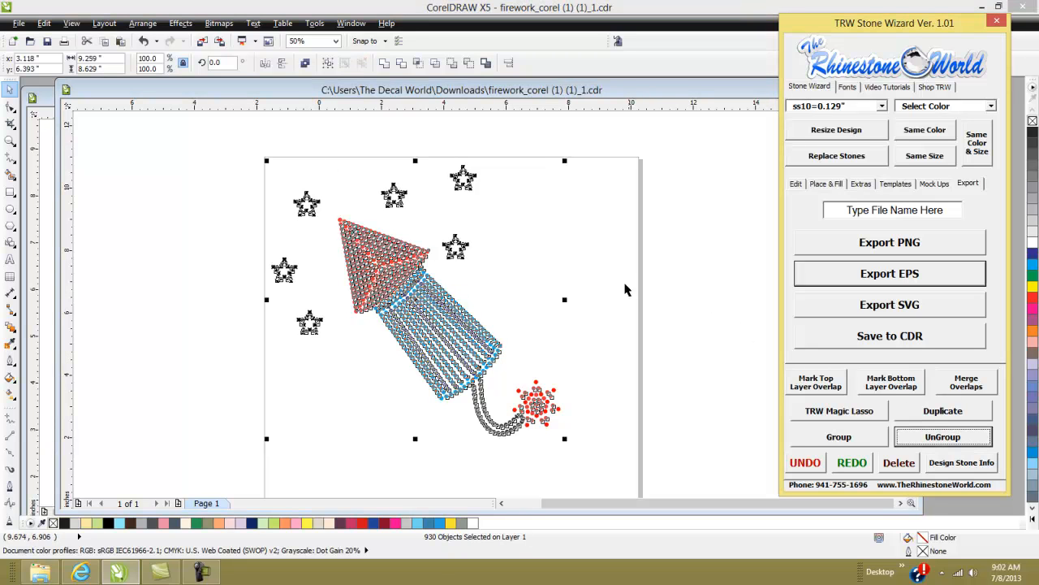
- Clear the paths from the selected stones with Clear Paths and switch the view to Wireframe
click(826, 183)
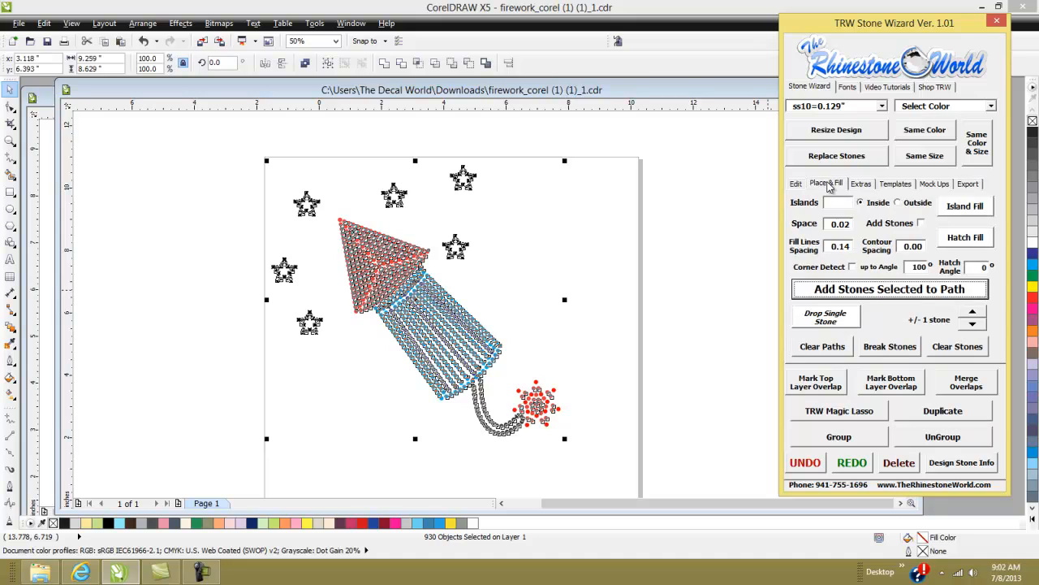
click(817, 351)
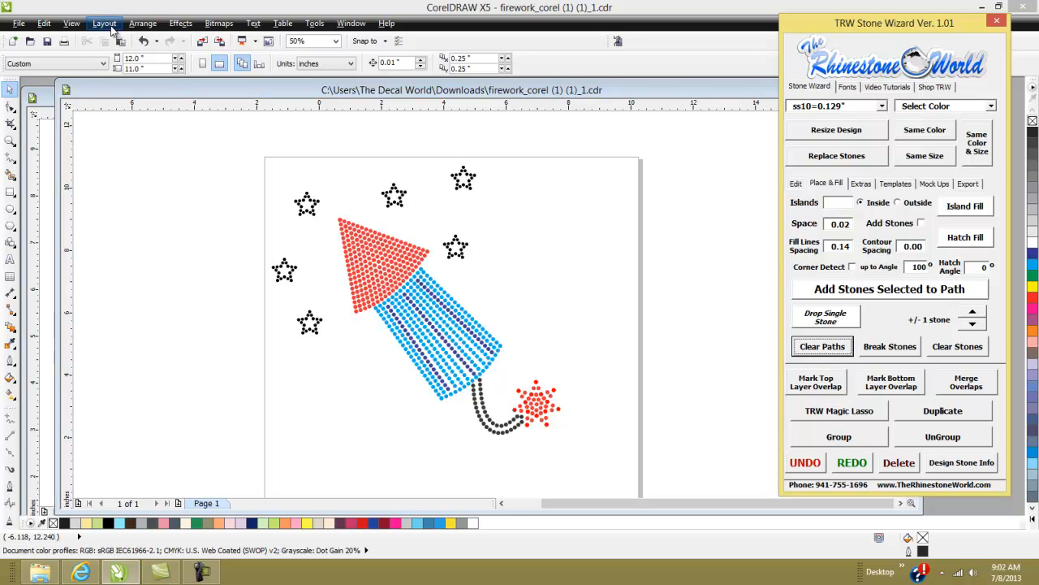
click(71, 22)
click(89, 46)
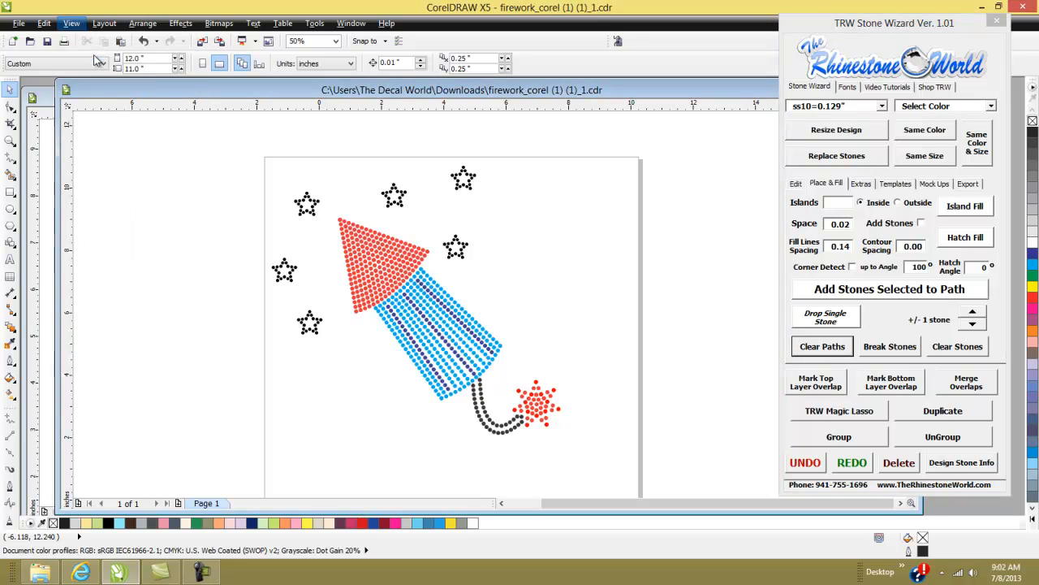
- Select the whole design in wireframe view and apply Clear Paths again
drag(600, 149, 230, 456)
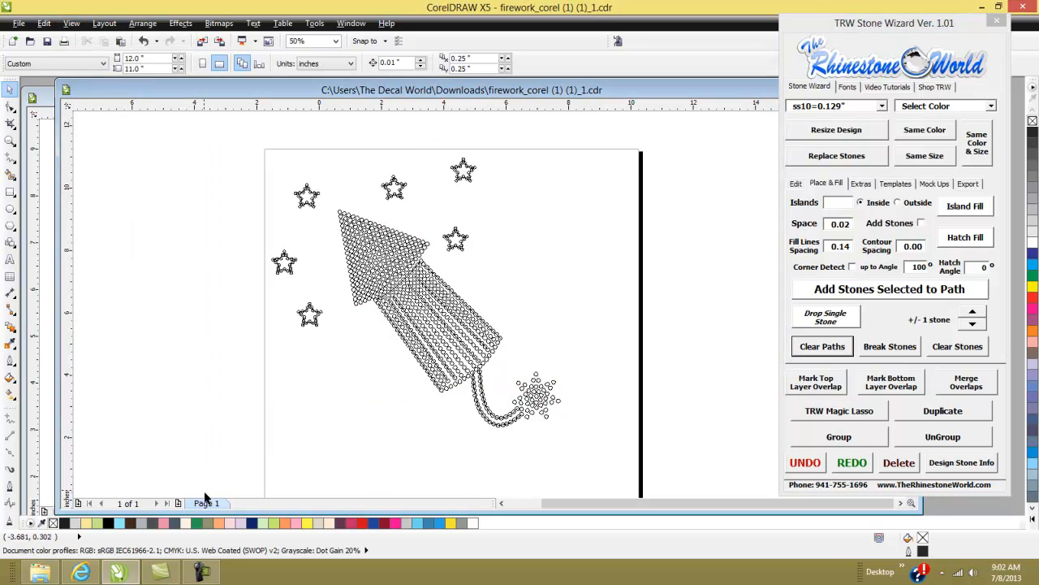
click(815, 348)
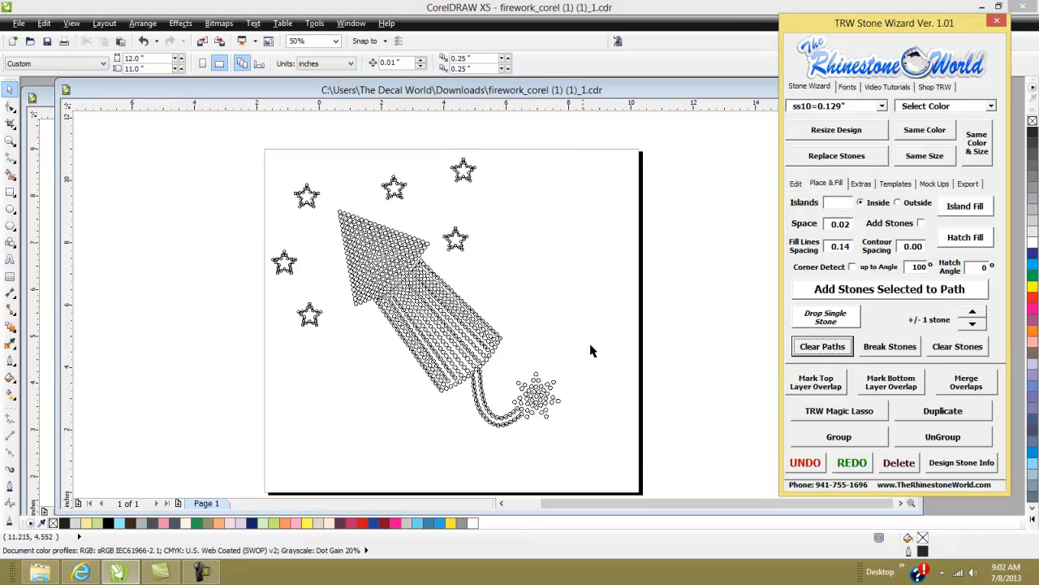
scroll(457, 341, up, 1)
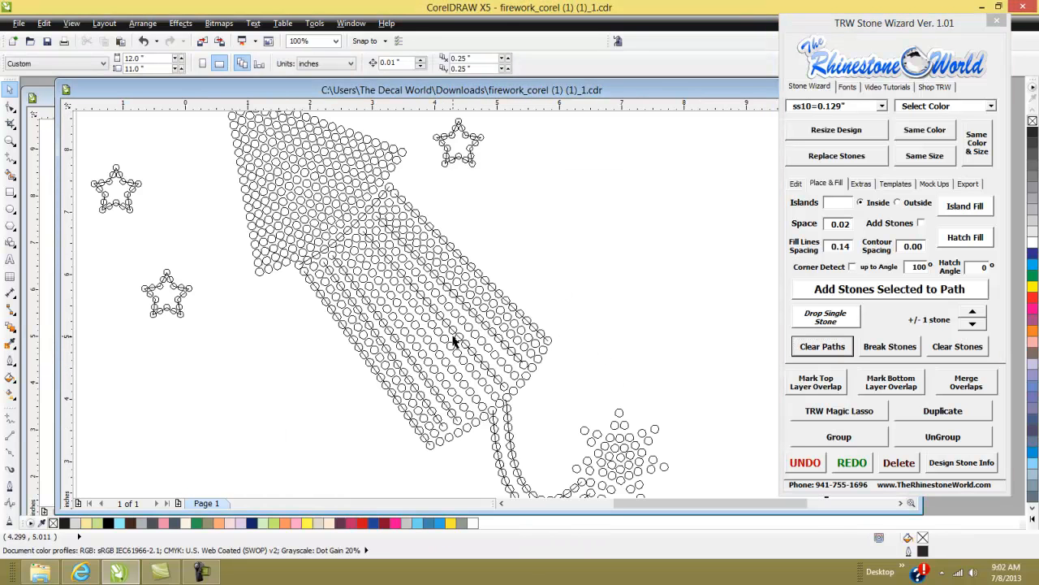
scroll(455, 342, down, 1)
drag(610, 142, 195, 468)
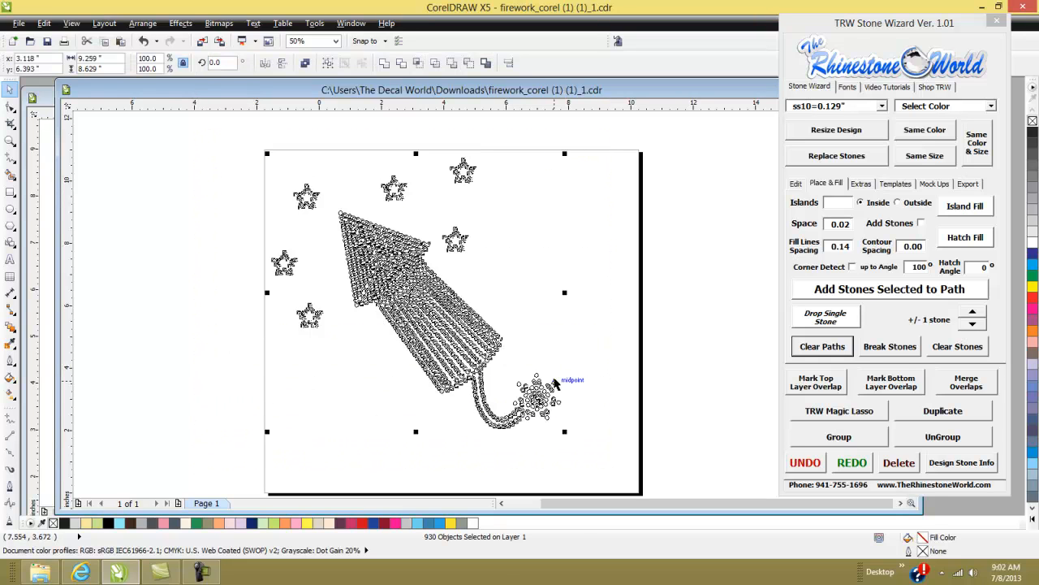
click(820, 349)
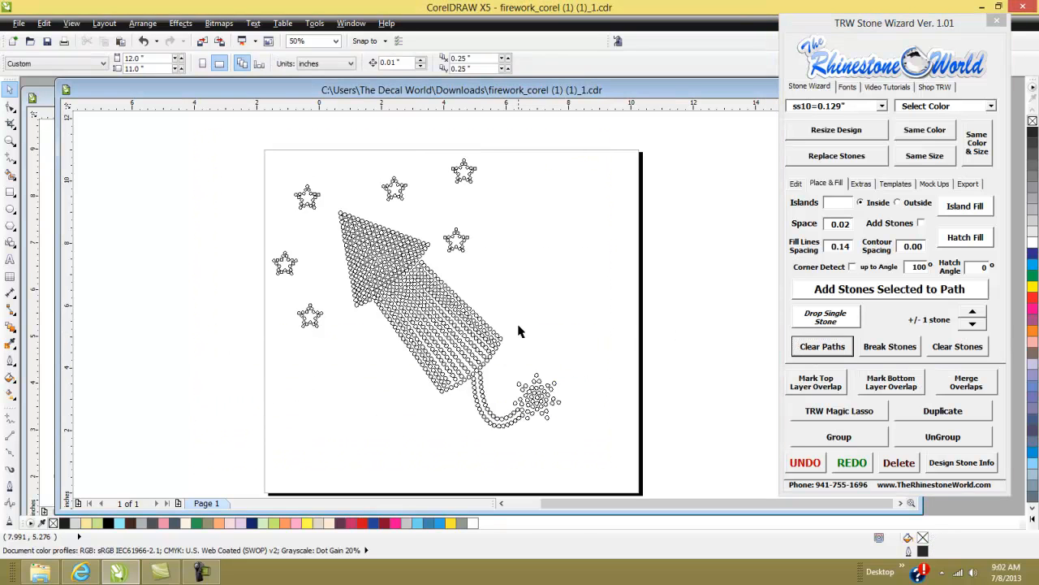
- Zoom in to inspect the wireframe stones for leftover paths
scroll(318, 205, up, 2)
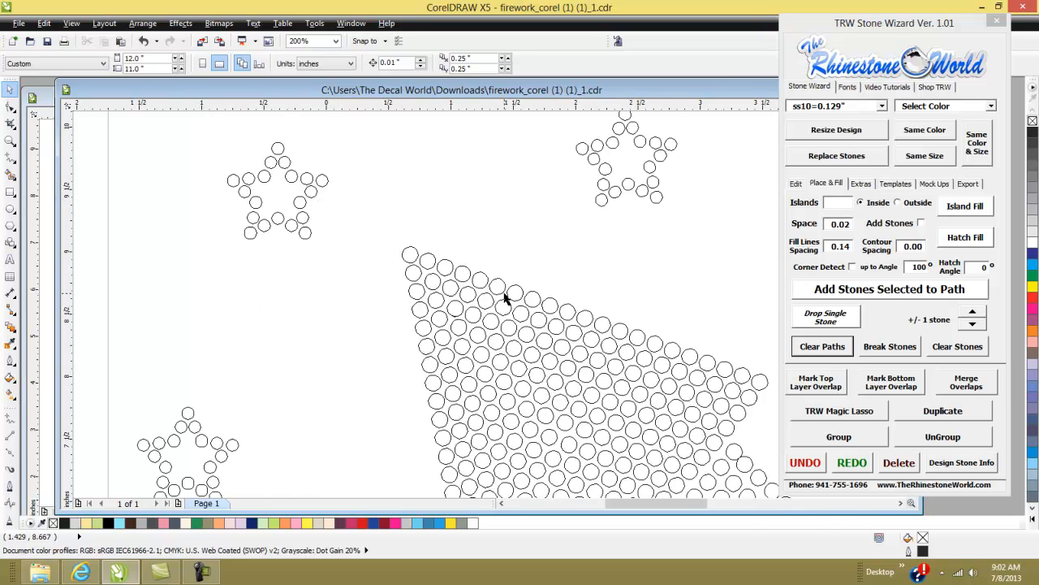
scroll(461, 252, down, 2)
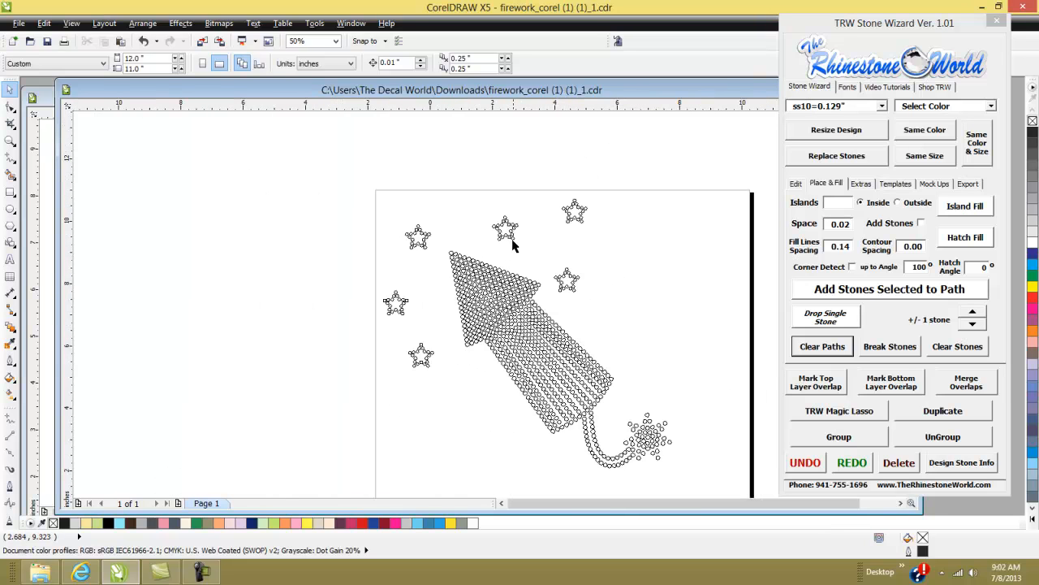
scroll(590, 380, up, 2)
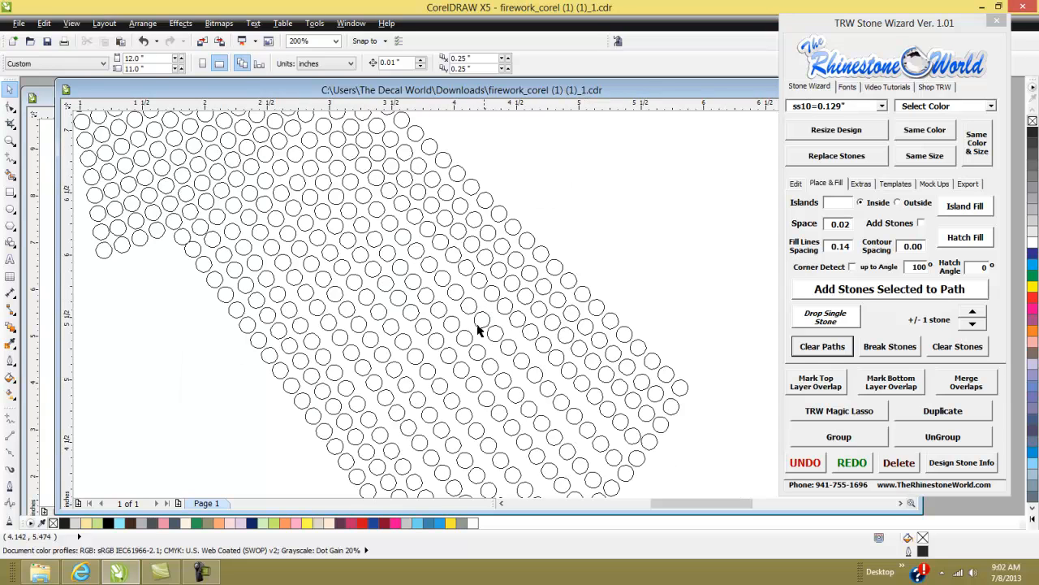
- Zoom out to the full page and switch the view back to Enhanced
scroll(520, 353, down, 1)
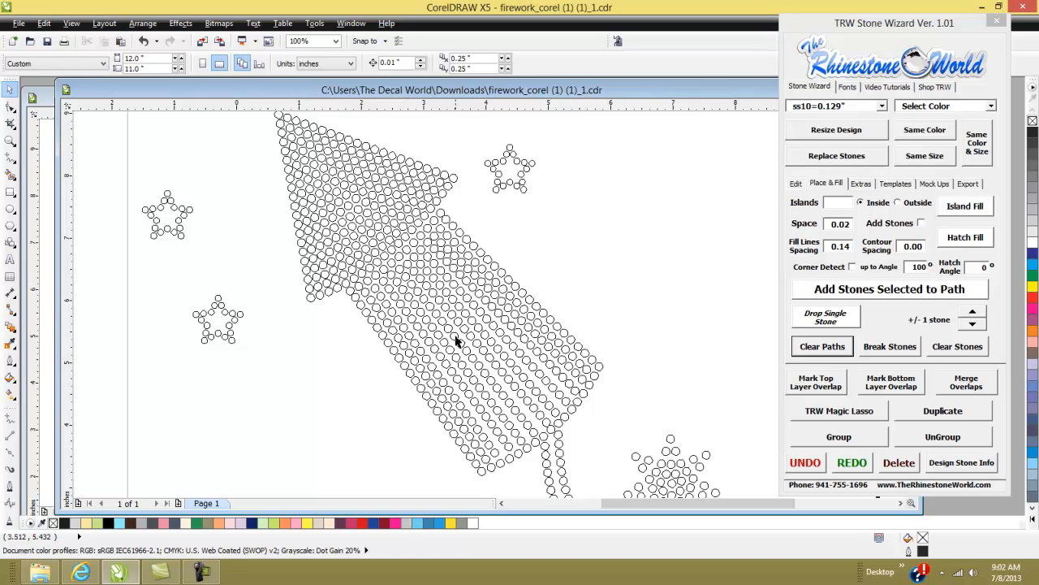
scroll(434, 345, down, 1)
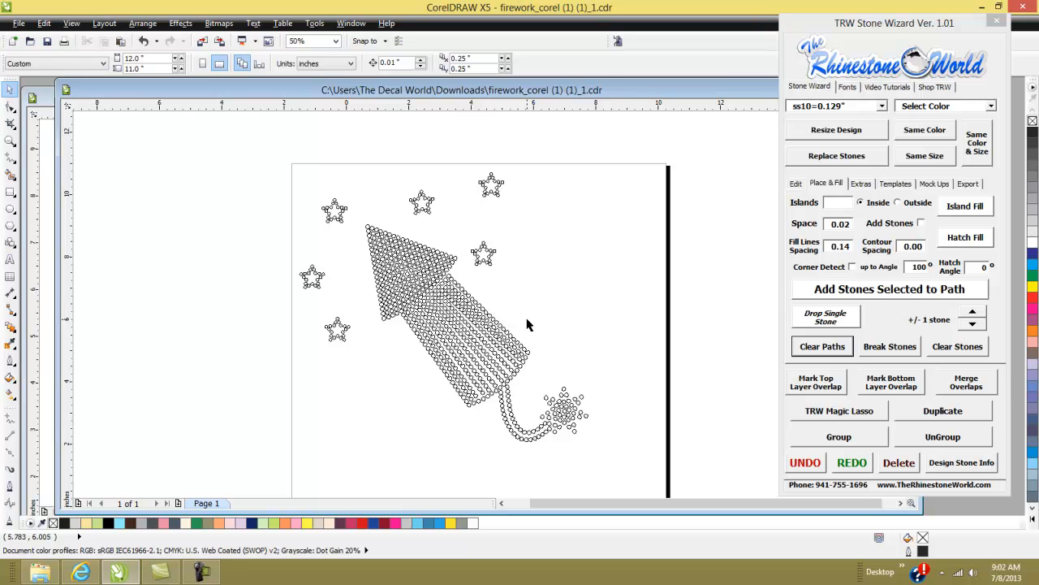
click(490, 188)
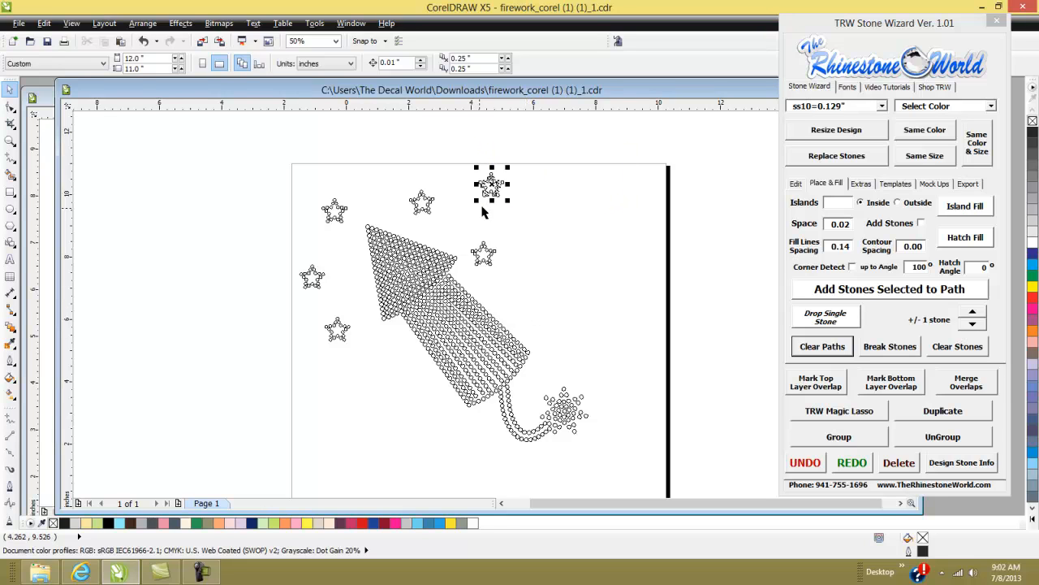
click(71, 22)
click(97, 95)
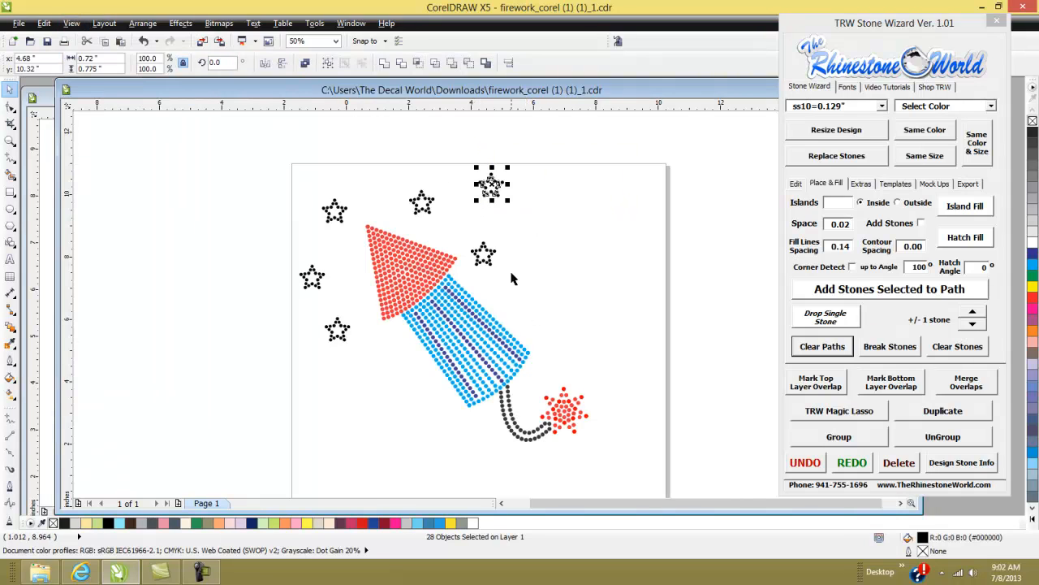
- Select the entire firework design and delete it
click(579, 284)
scroll(597, 290, down, 1)
drag(645, 194, 382, 387)
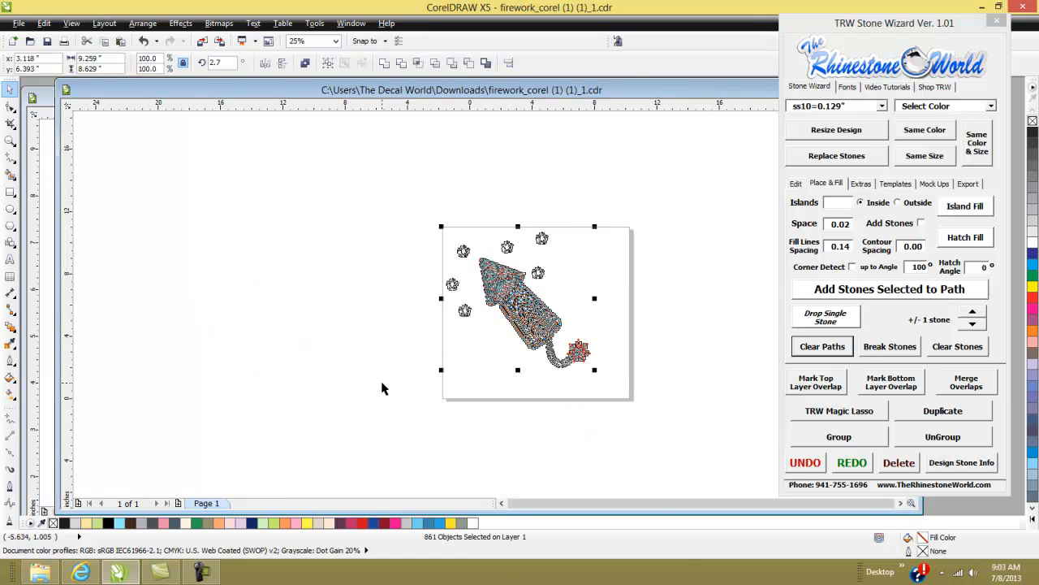
key(Delete)
- Create artistic text "B" in the middle of the empty page
scroll(555, 282, up, 1)
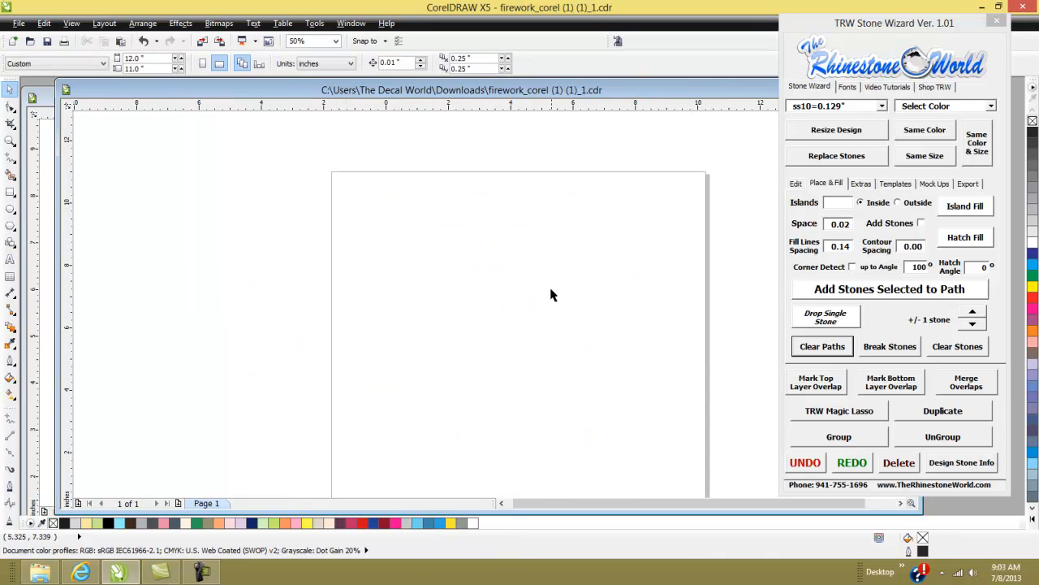
click(11, 260)
click(487, 328)
text(B)
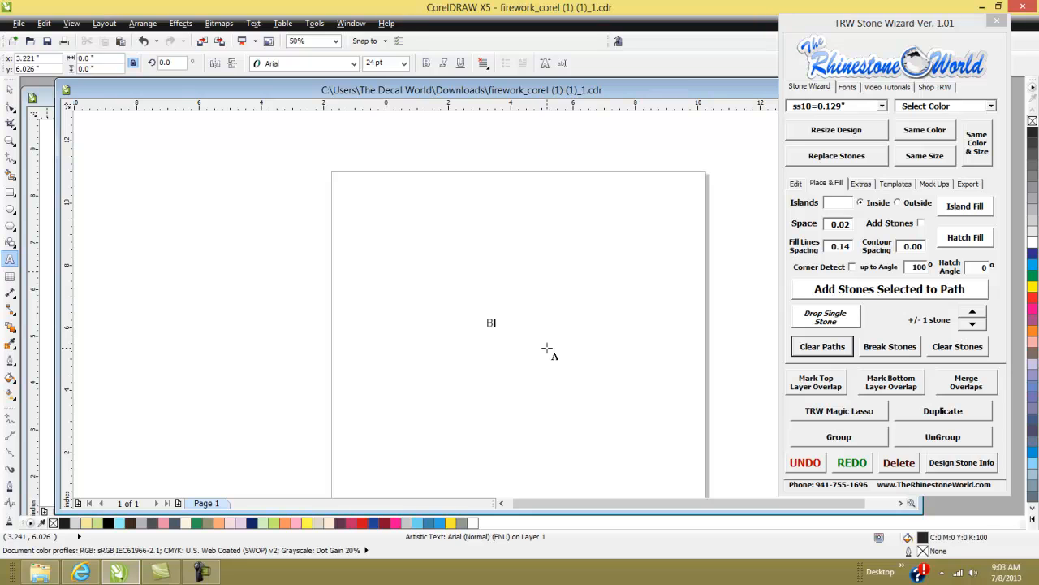
- Enlarge the B to about 557 pt and centre it on the page
click(11, 89)
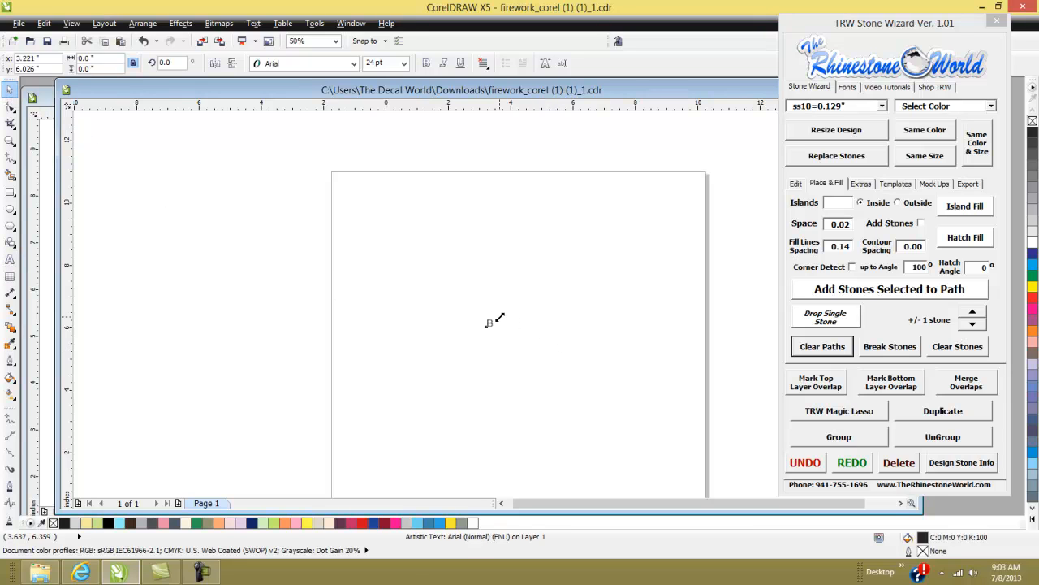
drag(499, 317, 677, 183)
drag(579, 245, 522, 325)
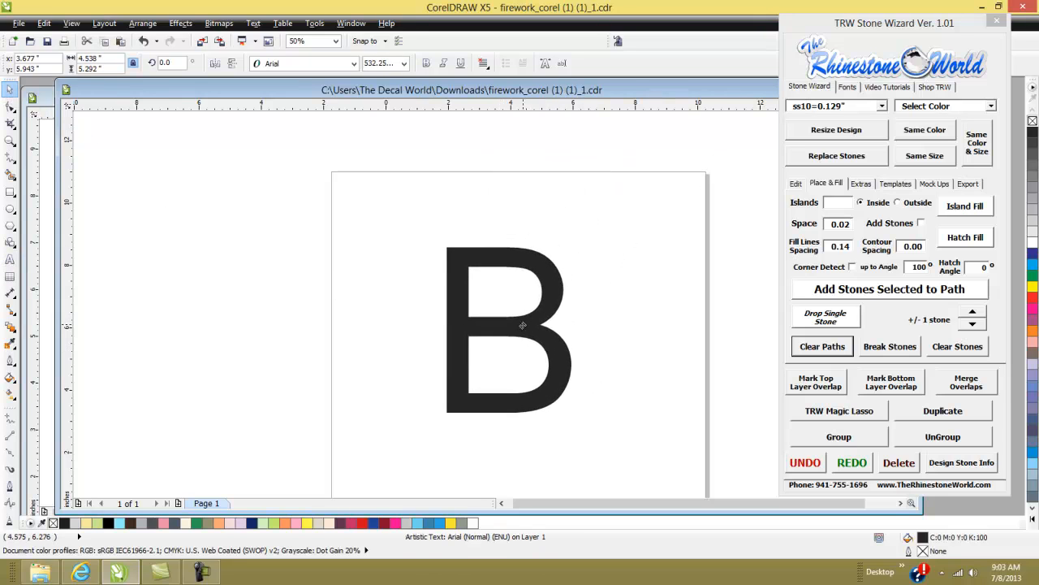
drag(567, 246, 577, 240)
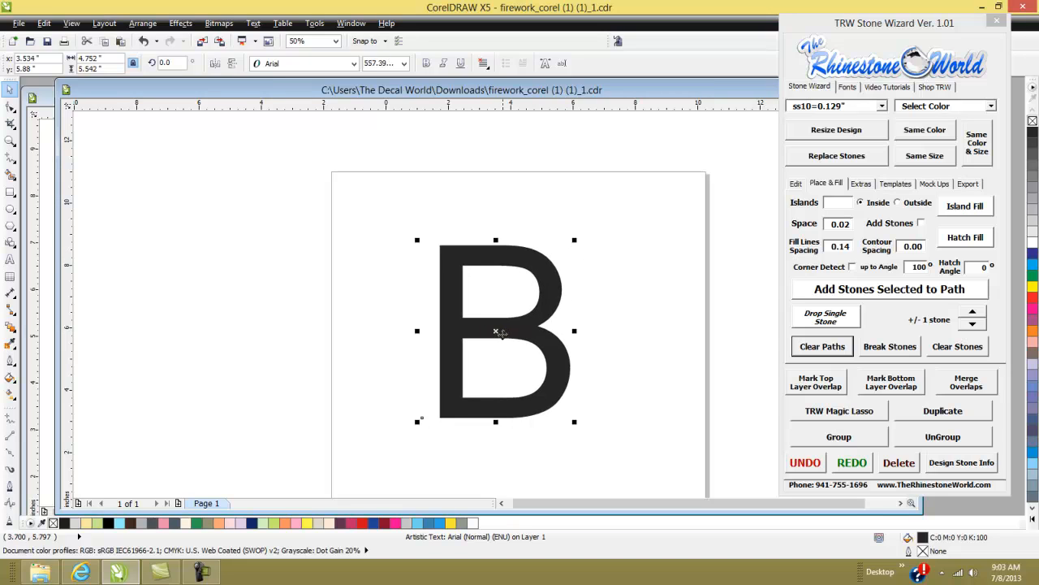
- Fill the B blue
click(1033, 264)
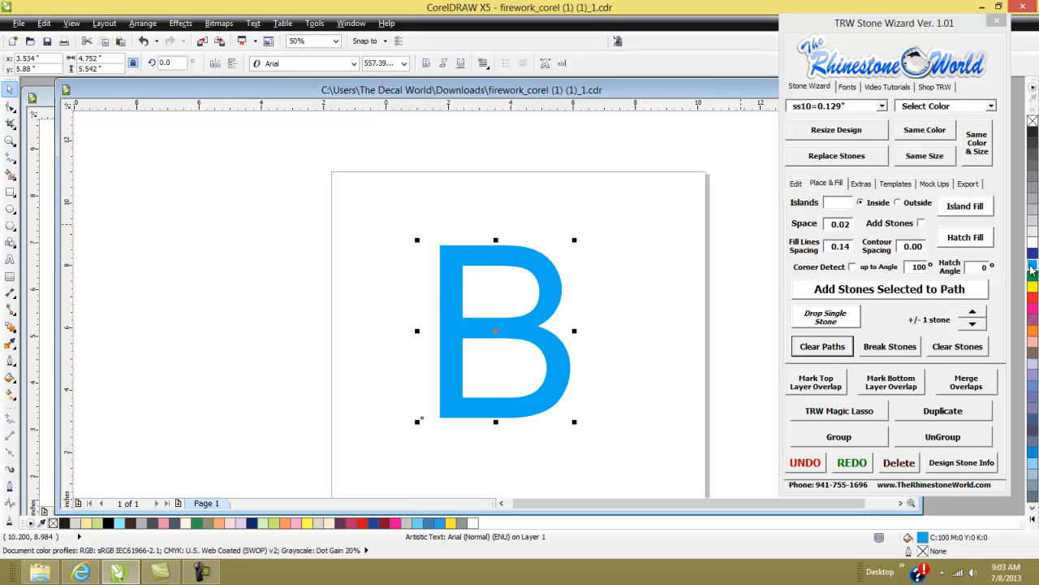
click(694, 327)
- Island Fill the B's outline with Emerald stones: 1 island, Outside, Add Stones, contour spacing 0.09, corner detect on
click(990, 107)
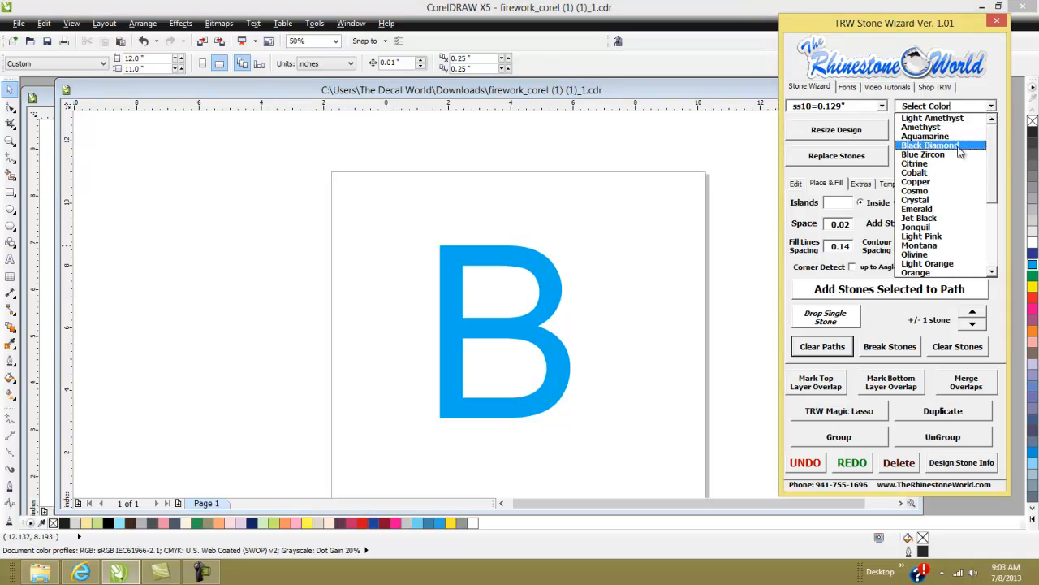
click(950, 209)
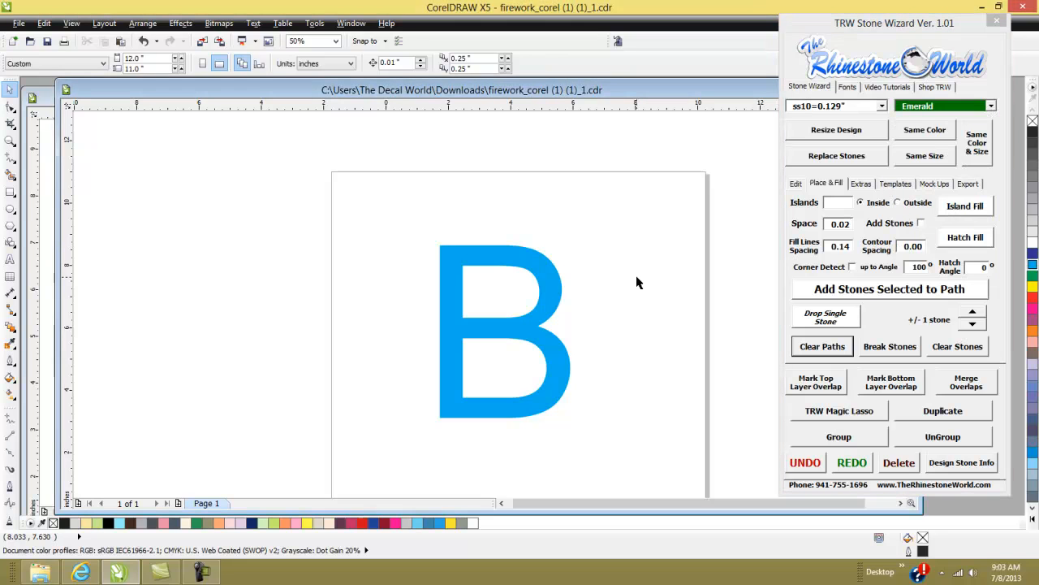
click(558, 299)
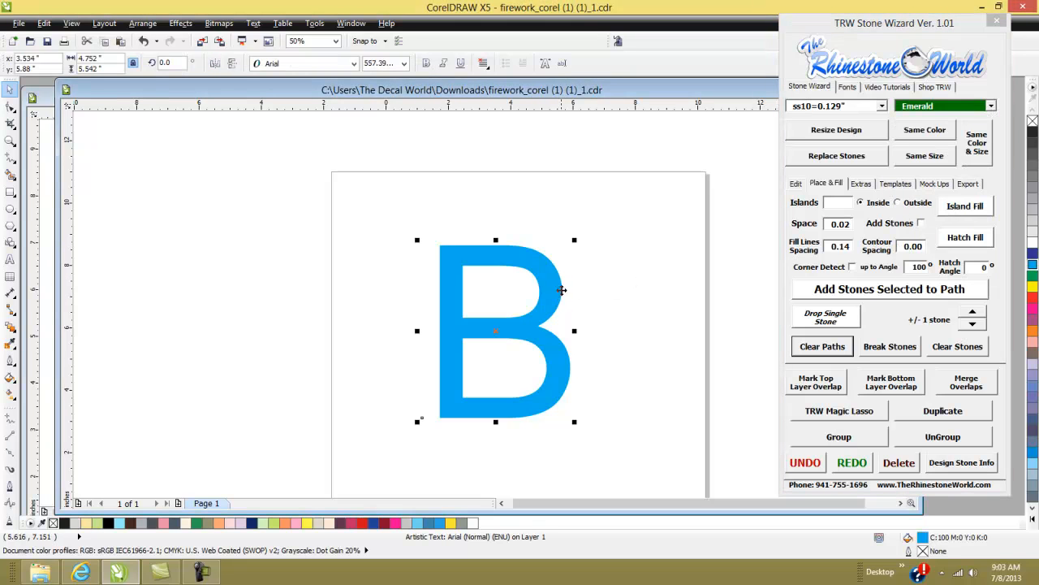
click(830, 206)
text(1)
click(897, 202)
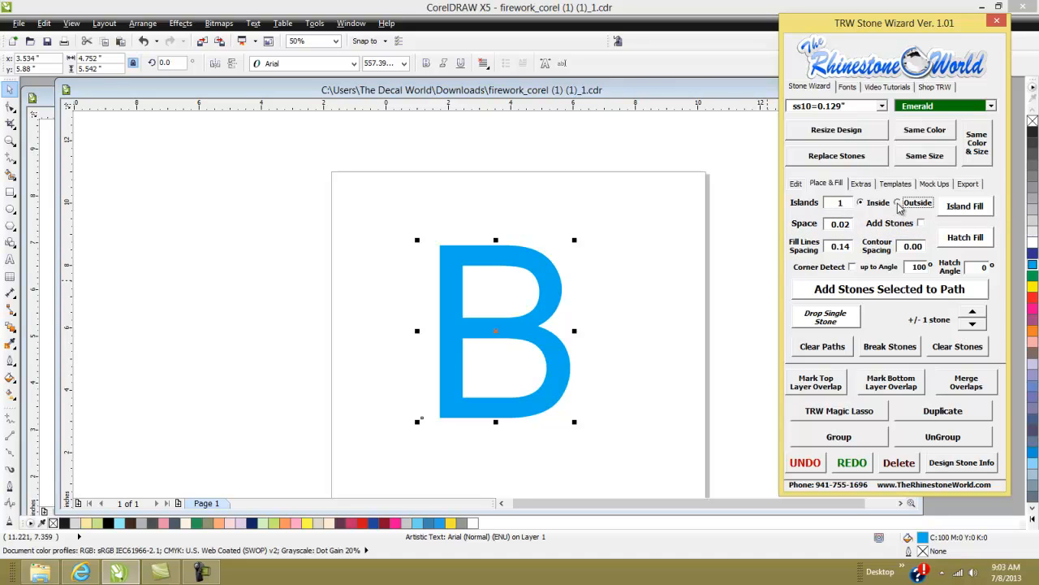
click(920, 224)
drag(912, 247, 923, 247)
text(09)
click(852, 267)
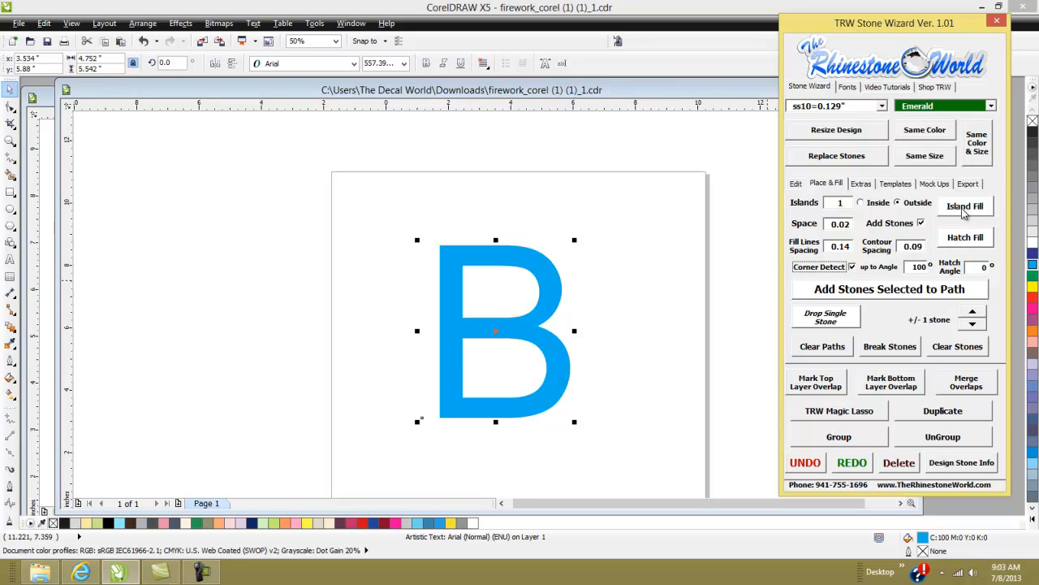
click(964, 208)
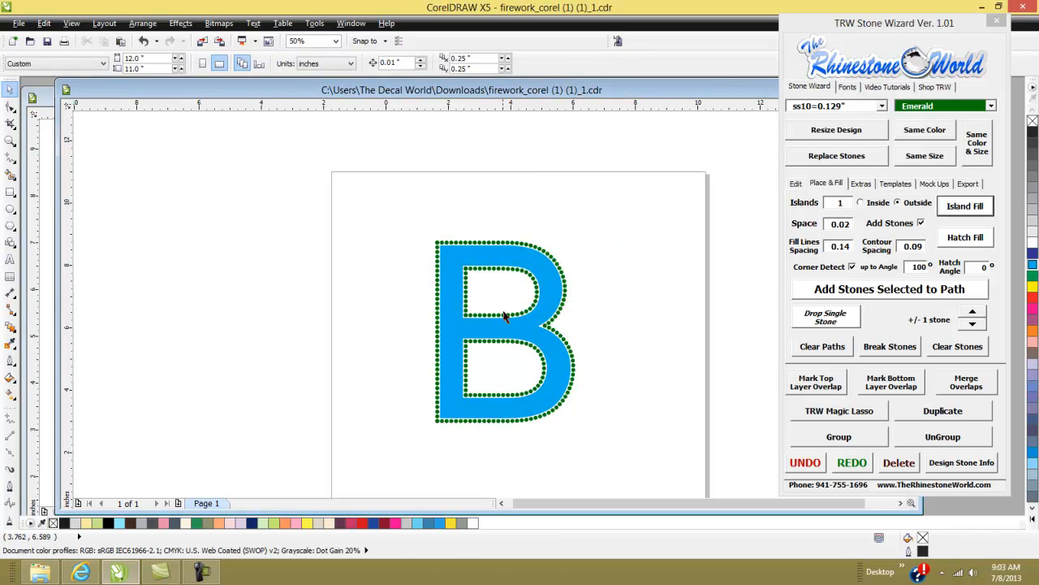
- Inspect the stone outline up close in Wireframe and Enhanced views
scroll(467, 393, up, 2)
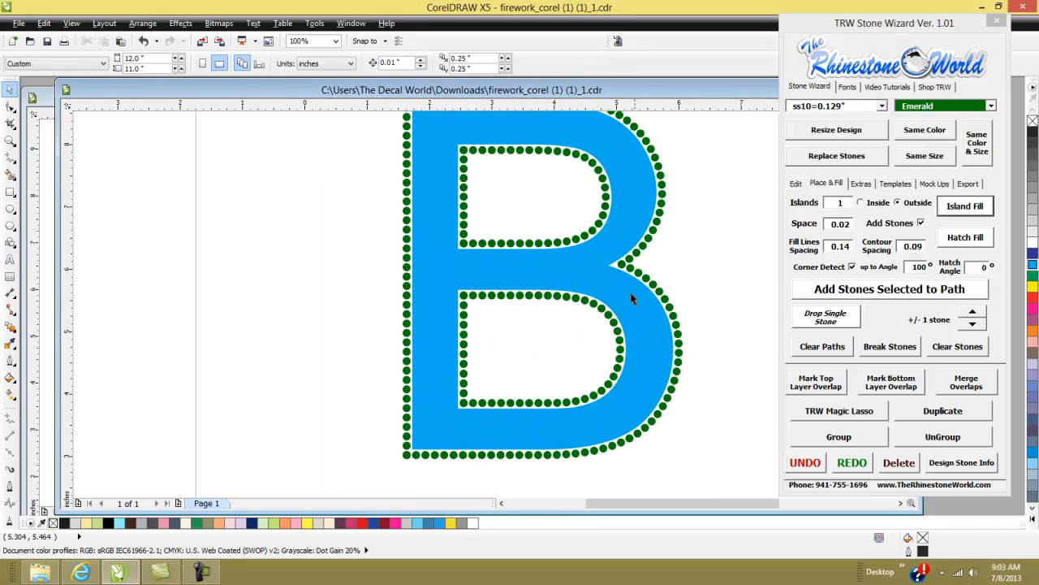
scroll(590, 250, down, 2)
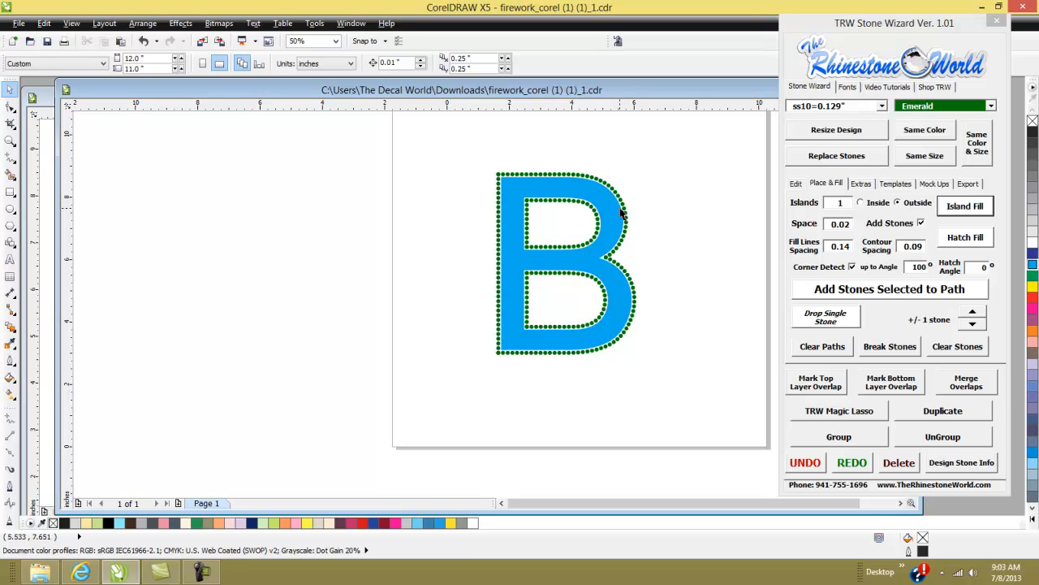
click(71, 23)
click(90, 55)
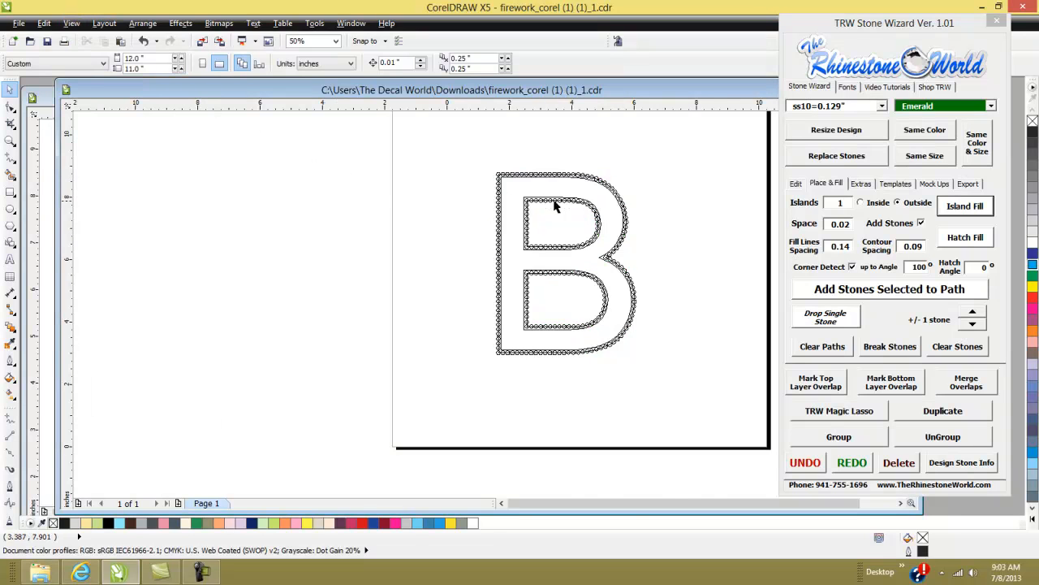
scroll(552, 204, up, 4)
scroll(636, 297, down, 2)
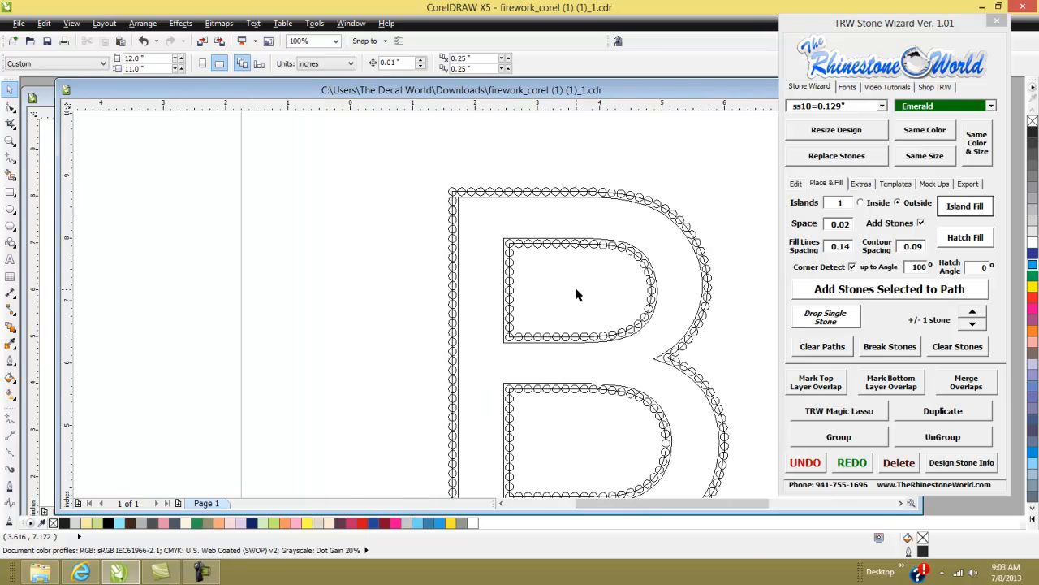
click(71, 22)
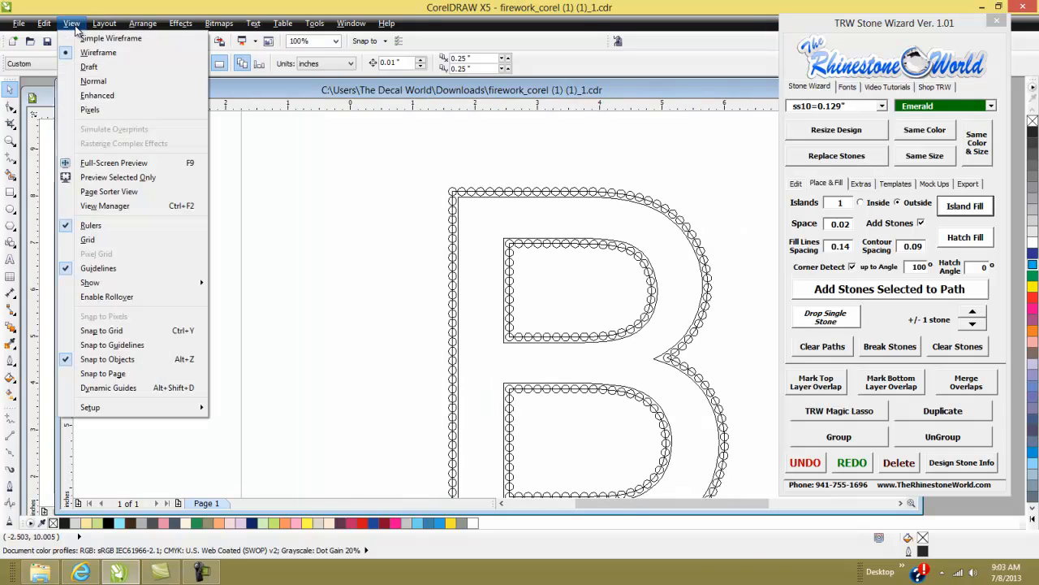
click(97, 95)
- Select the stoned B and apply Clear Paths
scroll(325, 192, down, 2)
drag(512, 312, 601, 414)
click(822, 351)
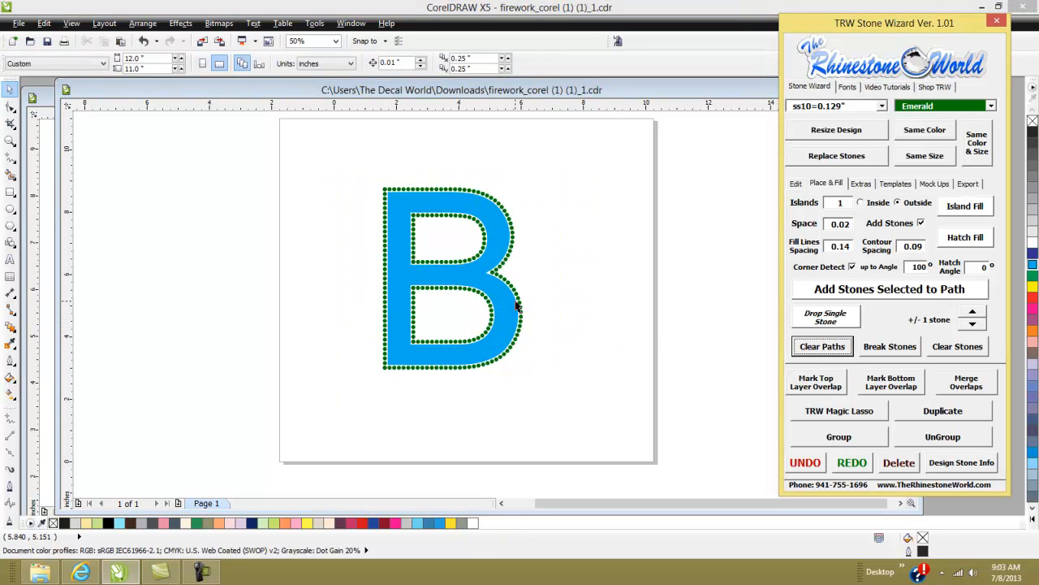
- Inspect the result up close in Wireframe and Enhanced views
click(544, 306)
scroll(542, 306, down, 2)
scroll(536, 304, up, 3)
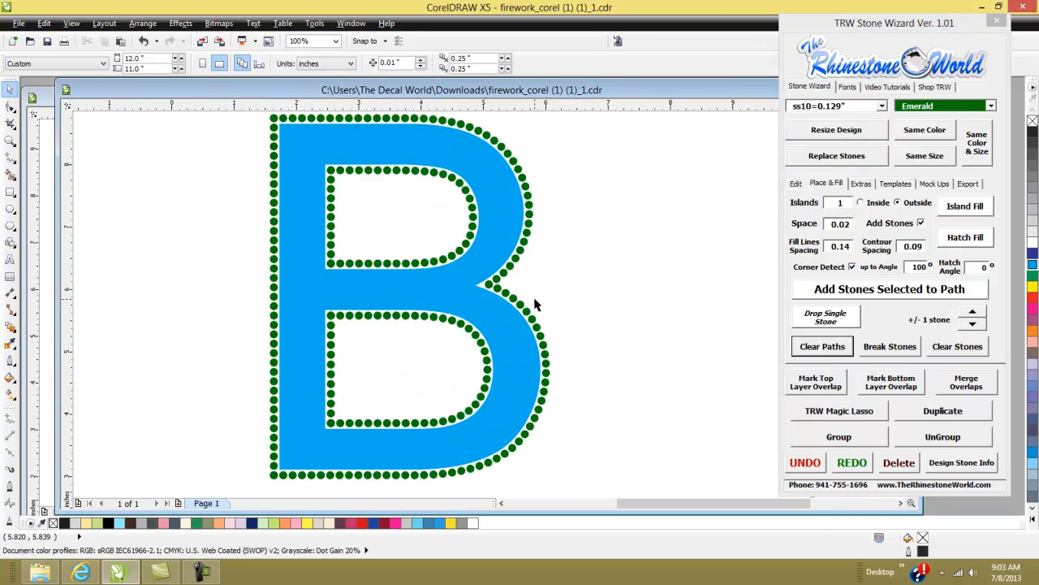
click(71, 23)
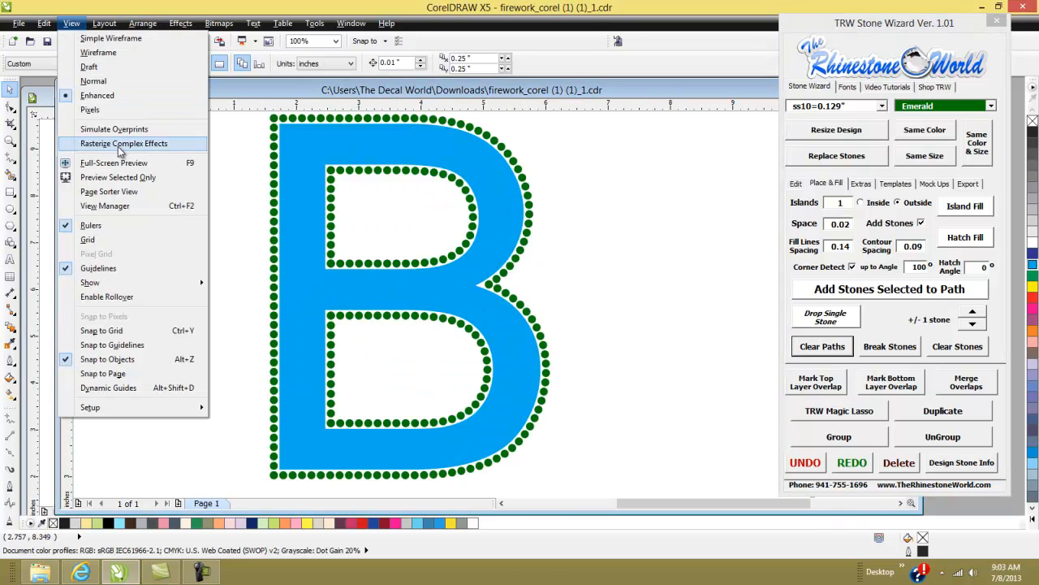
click(98, 53)
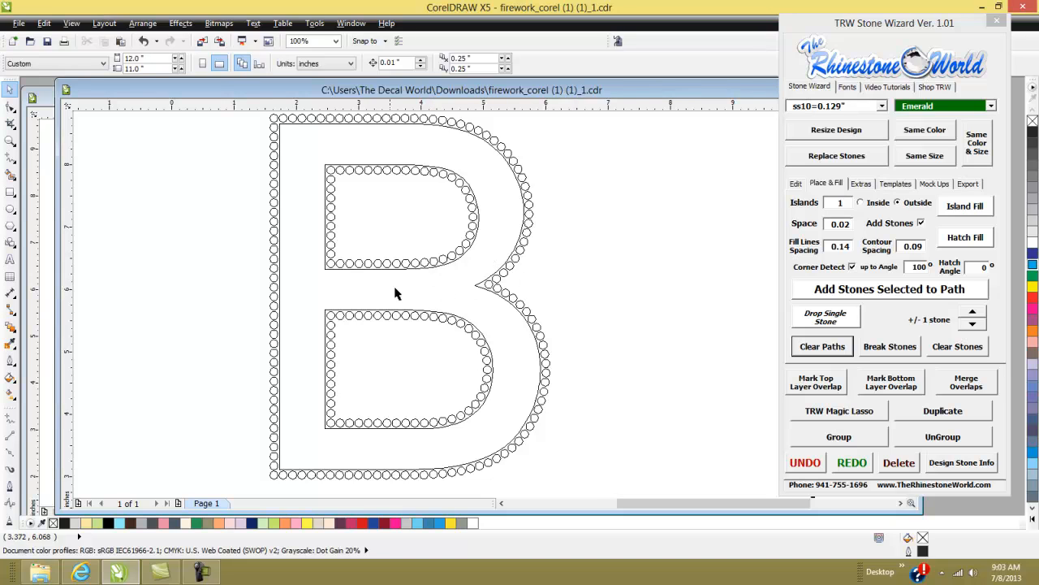
click(71, 23)
click(89, 96)
scroll(588, 275, down, 1)
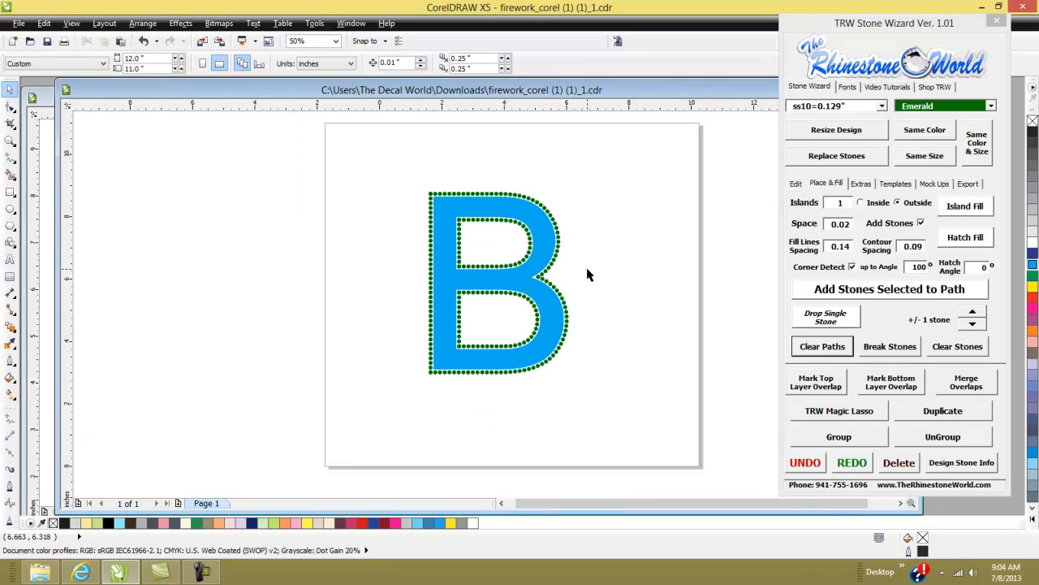
- Undo back to the plain black B and Island Fill it again
key(ctrl+z)
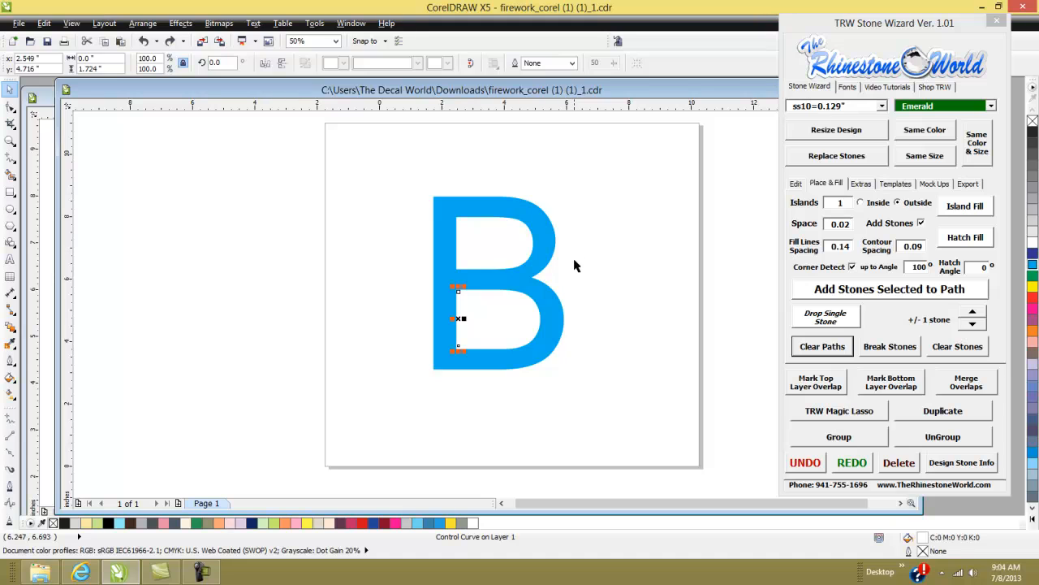
key(ctrl+z)
key(ctrl+z)
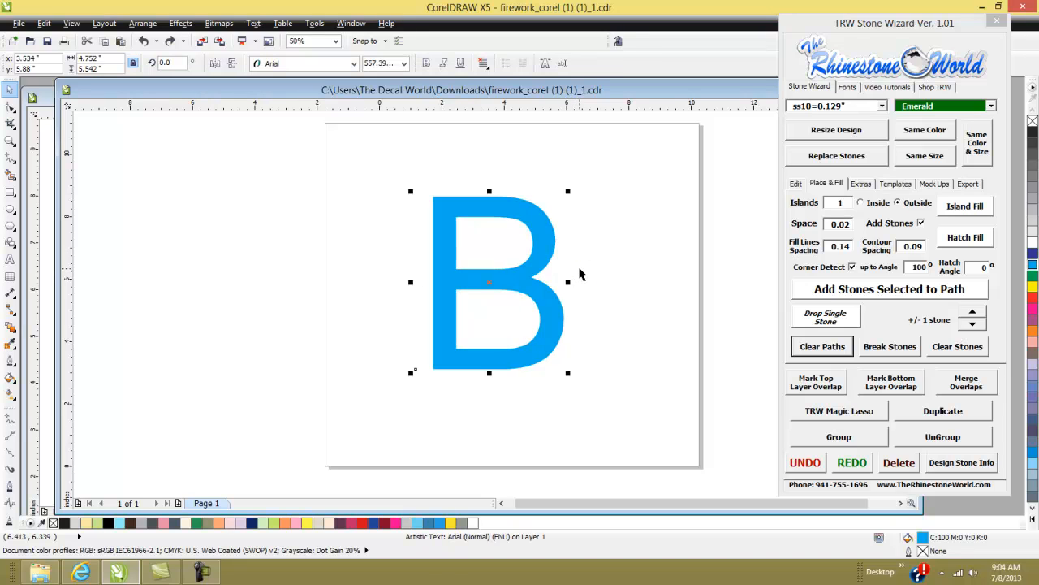
key(ctrl+z)
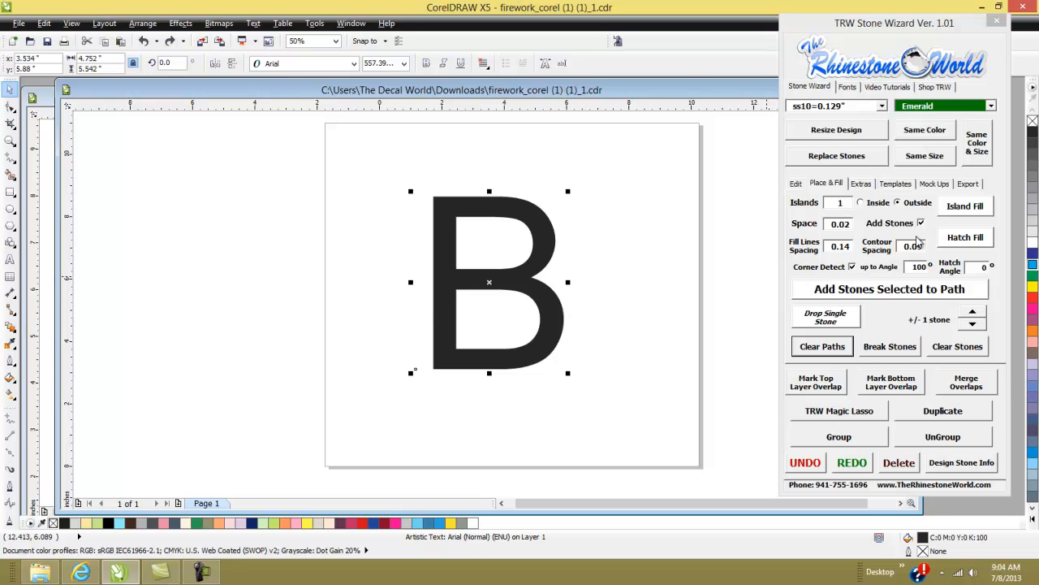
click(959, 208)
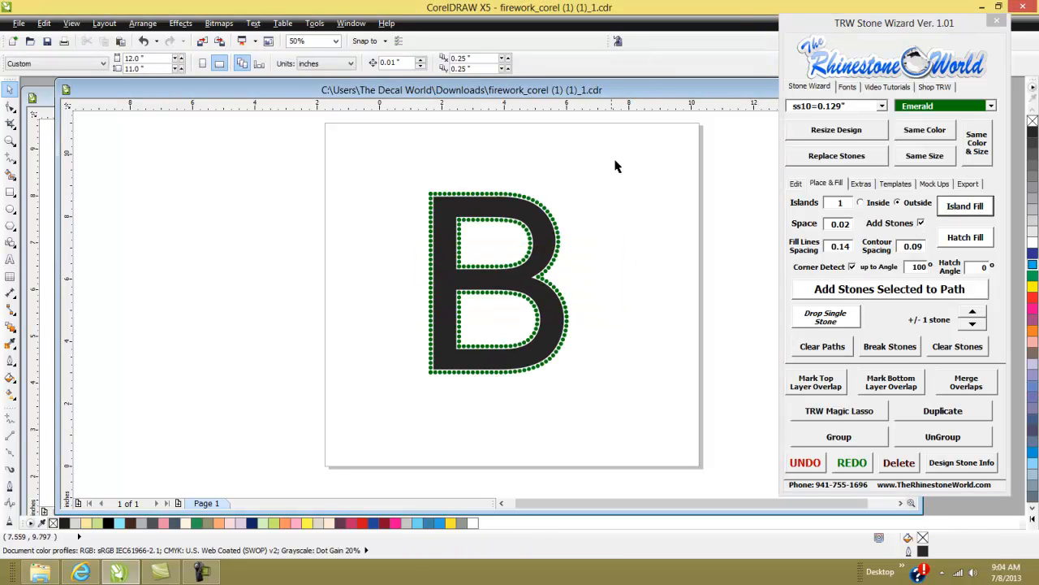
- Apply Clear Paths to the selected B, delete everything, then undo both
drag(614, 166, 313, 422)
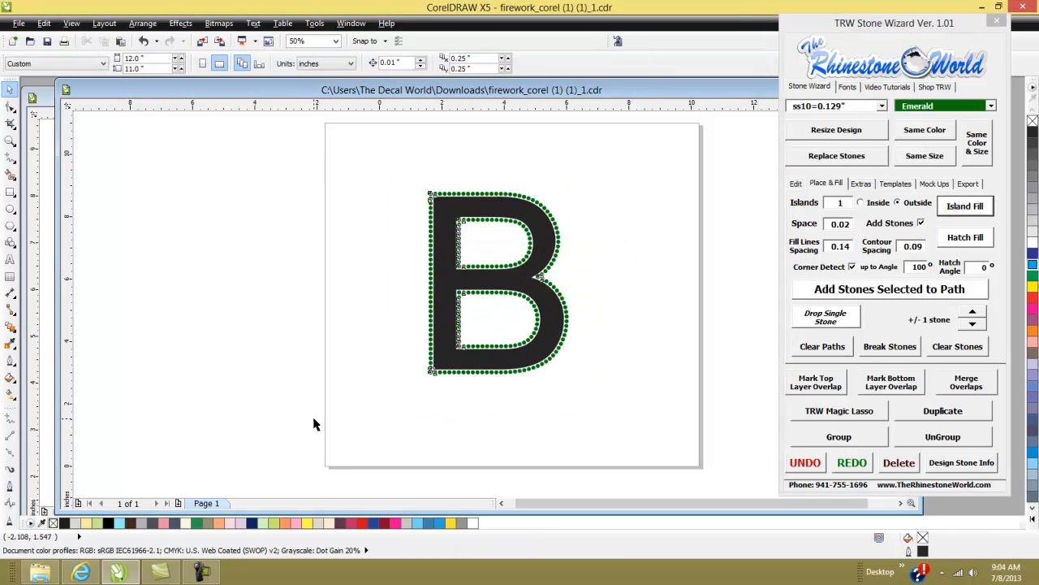
click(822, 346)
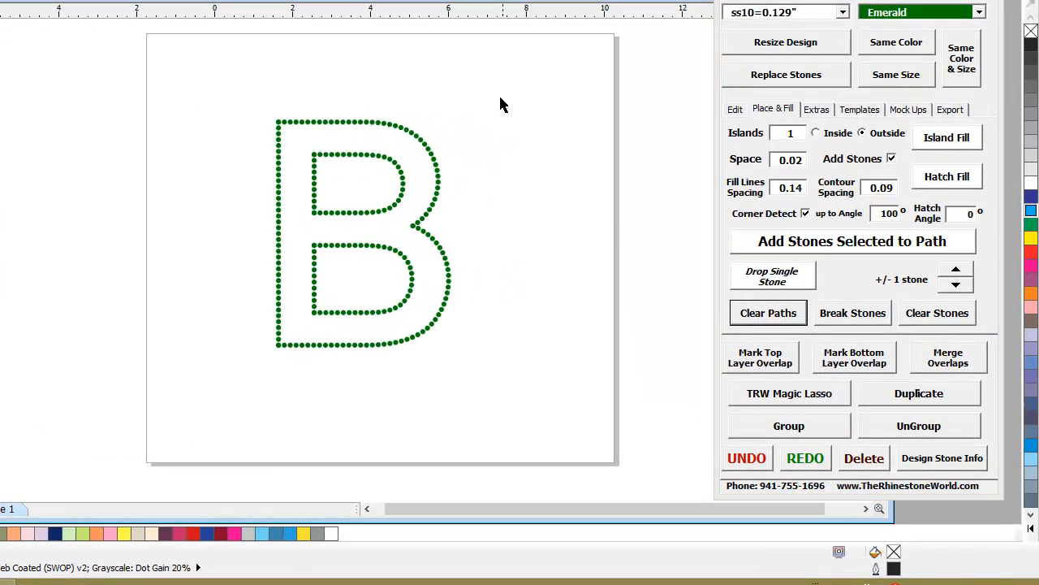
drag(493, 80, 232, 390)
key(Delete)
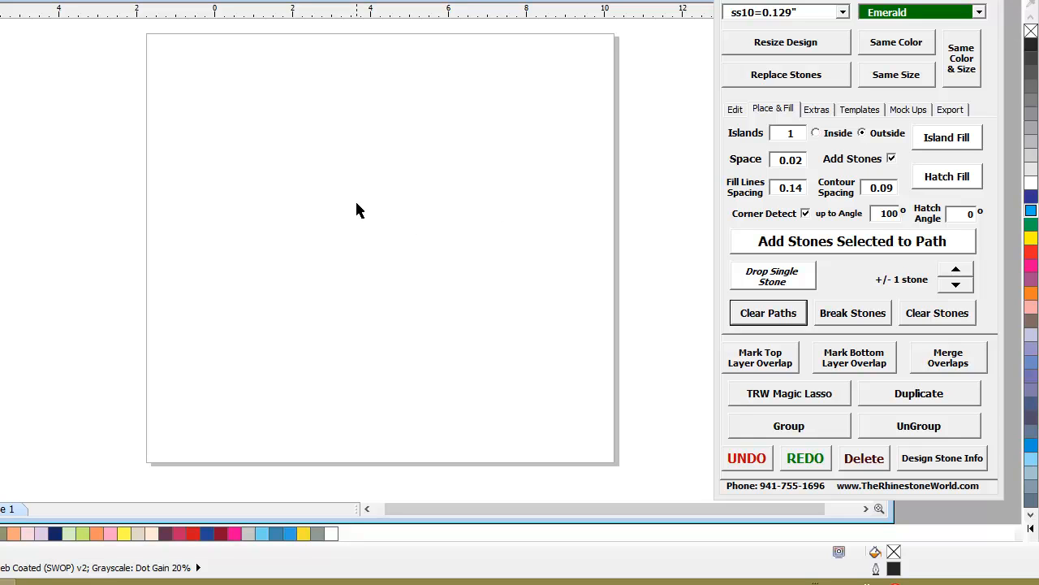
key(ctrl+z)
key(ctrl+z)
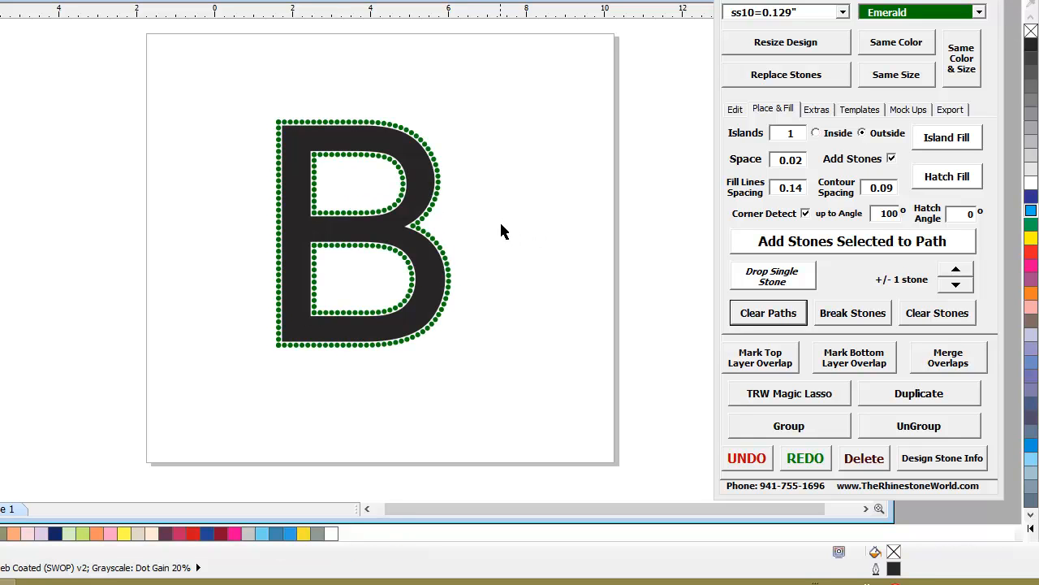
- Clear the paths from the stoned B, then fill the letter itself blue
drag(455, 143, 197, 400)
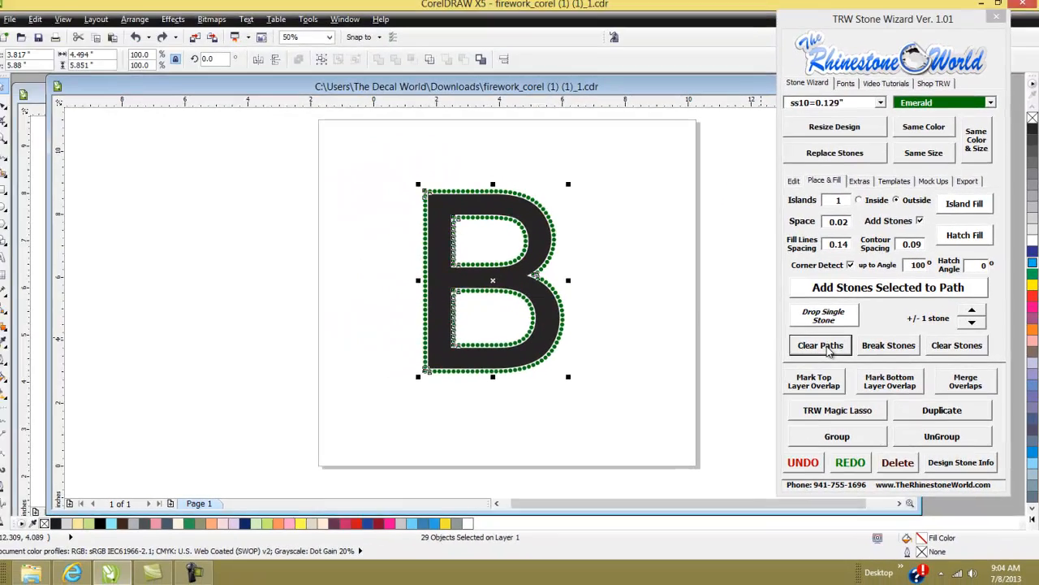
click(775, 315)
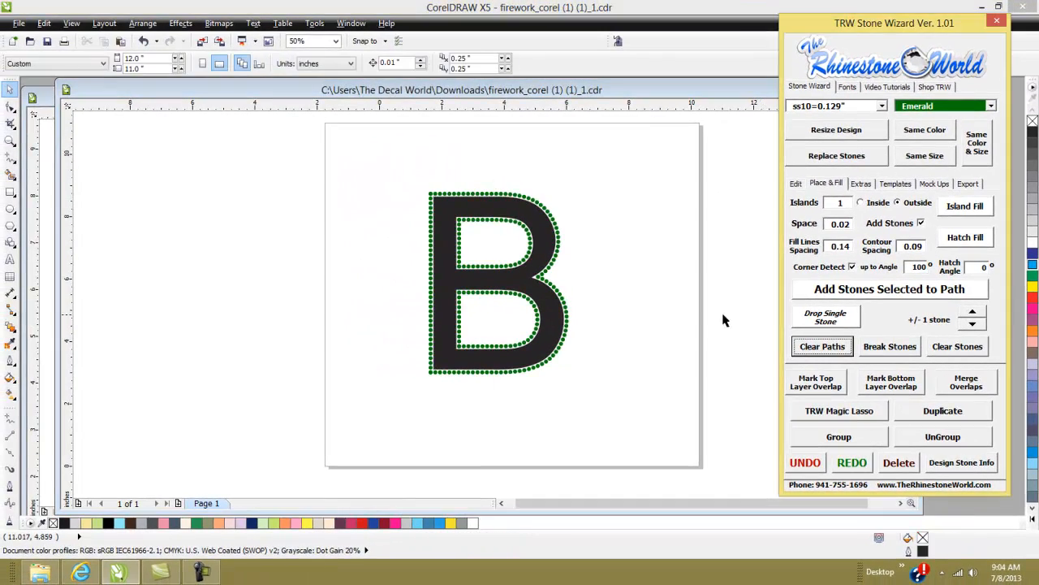
click(546, 258)
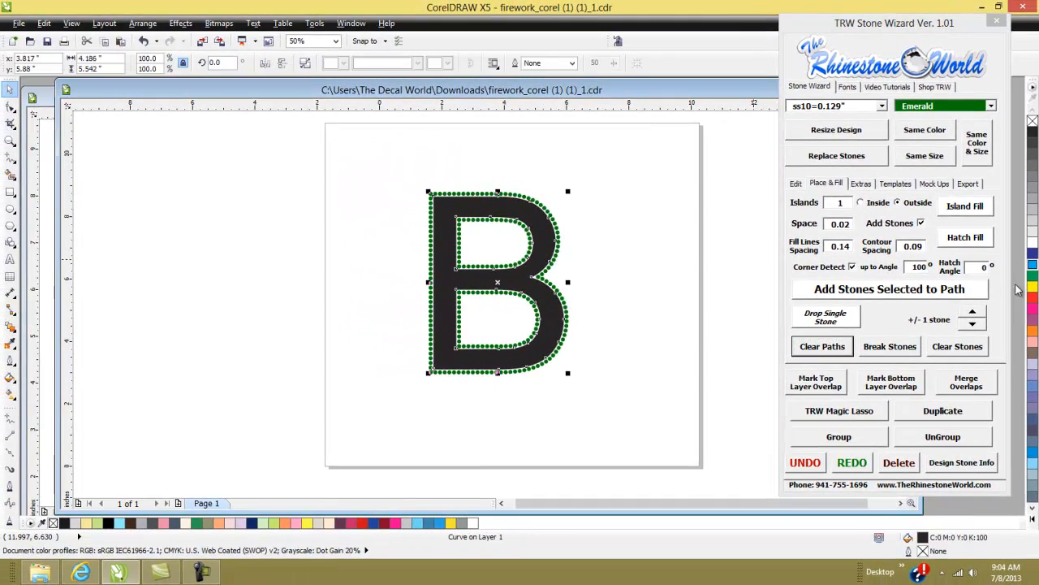
click(1033, 266)
click(622, 297)
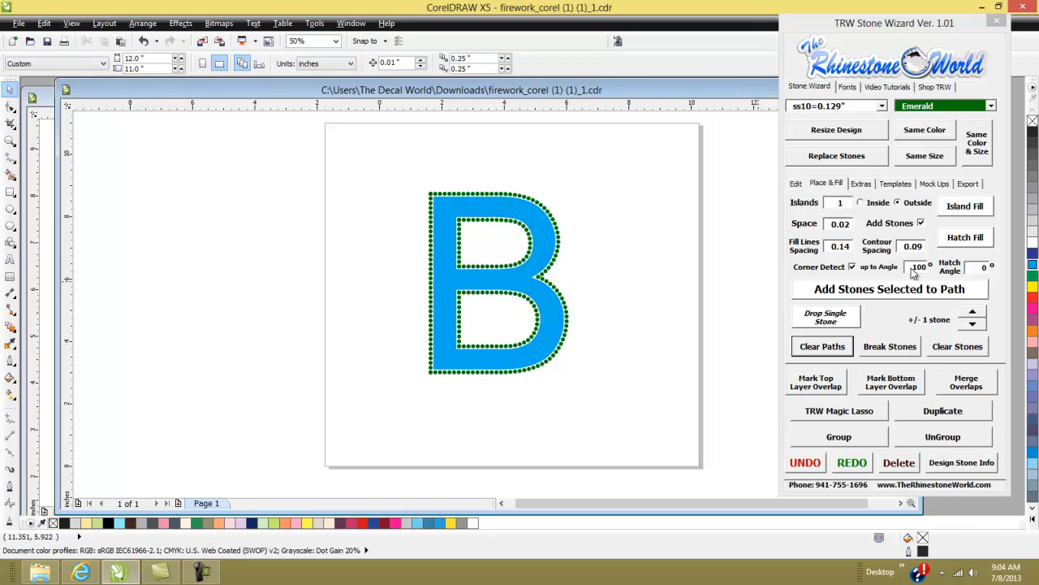
- Add the logo file a trw-log3.png from the Dropbox [TRW Crew Designs] > [1 Logos] folder as the mock-up logo
click(968, 185)
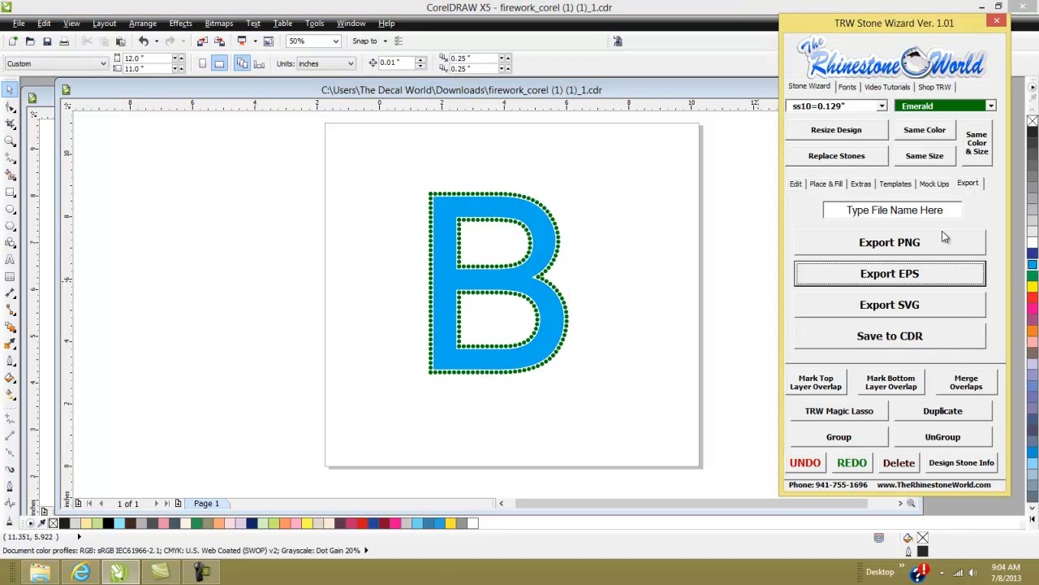
click(933, 184)
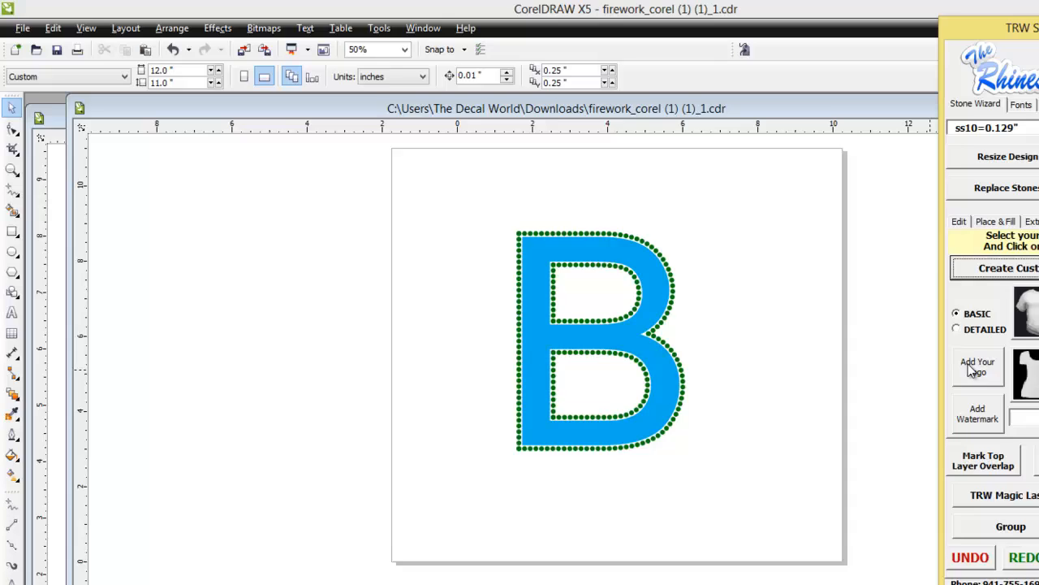
click(973, 370)
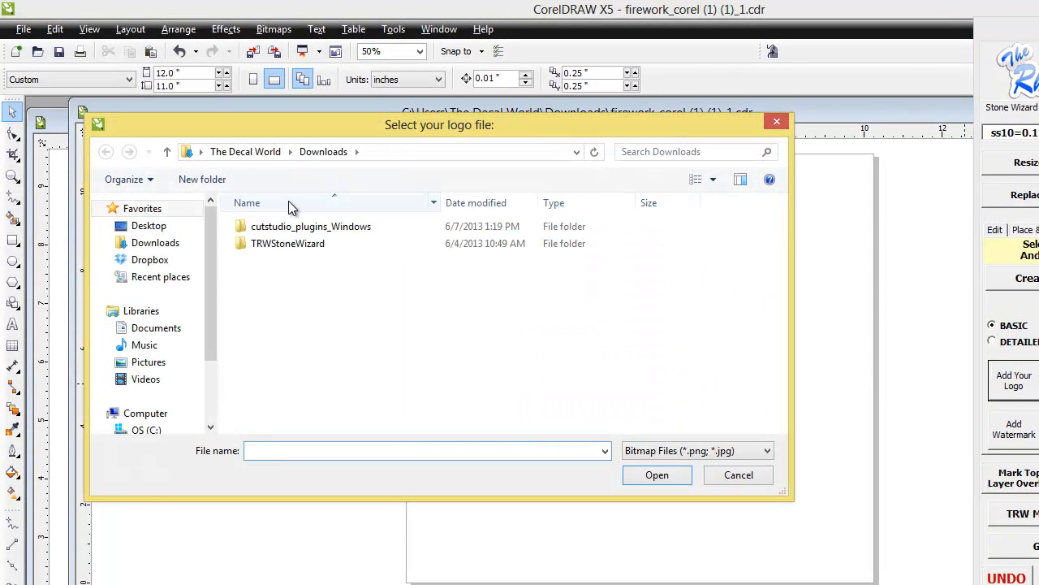
click(138, 260)
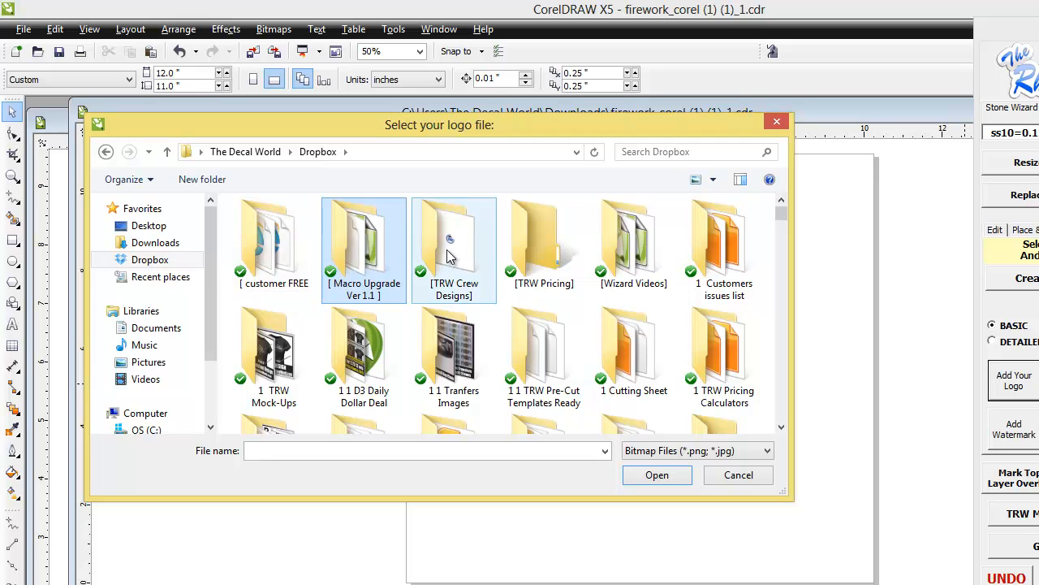
double_click(451, 244)
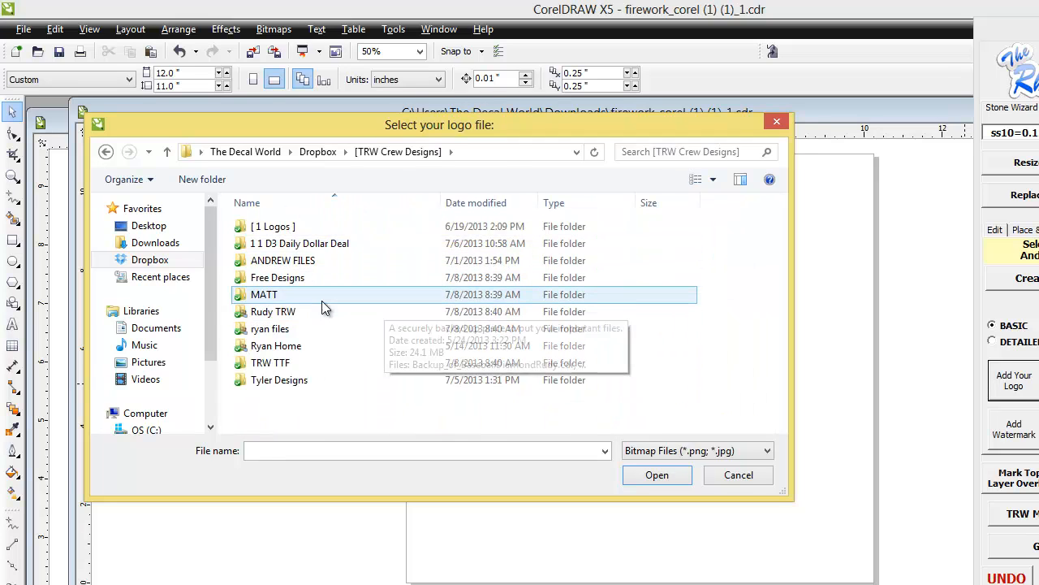
double_click(313, 227)
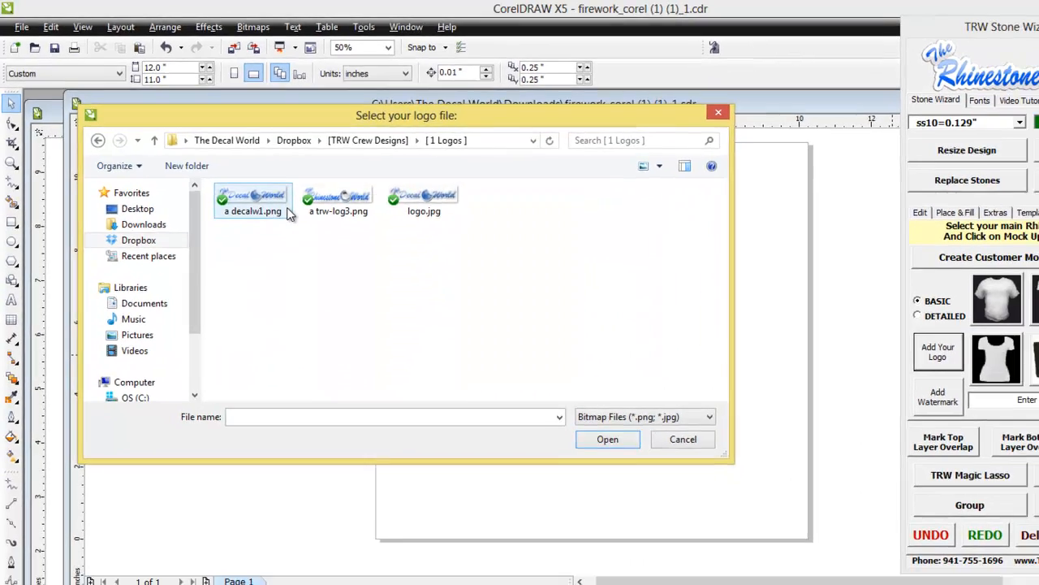
click(367, 218)
double_click(296, 177)
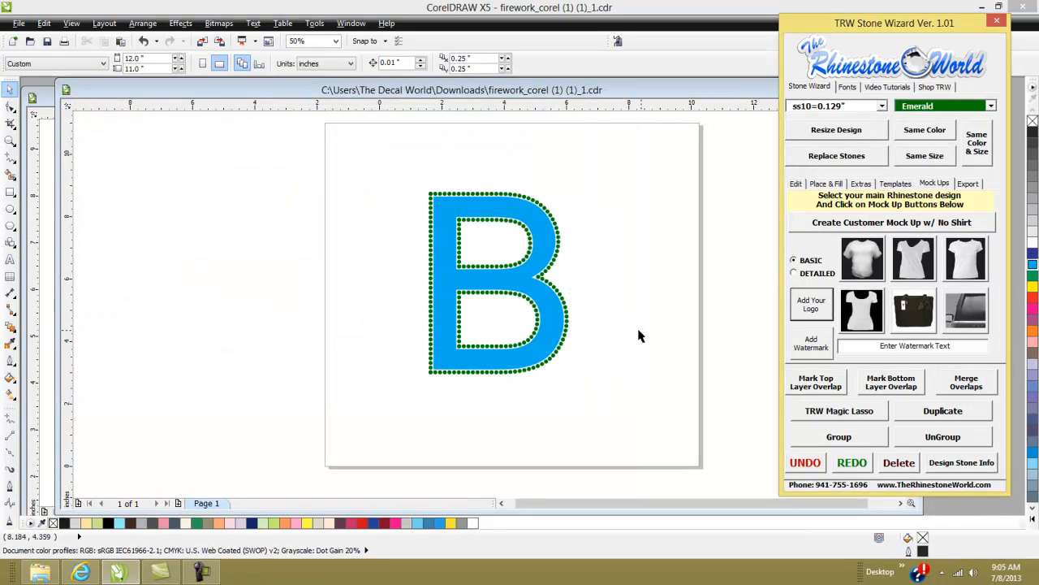
- Select all the Emerald stones on the B and change their colour to Crystal
click(559, 237)
click(917, 136)
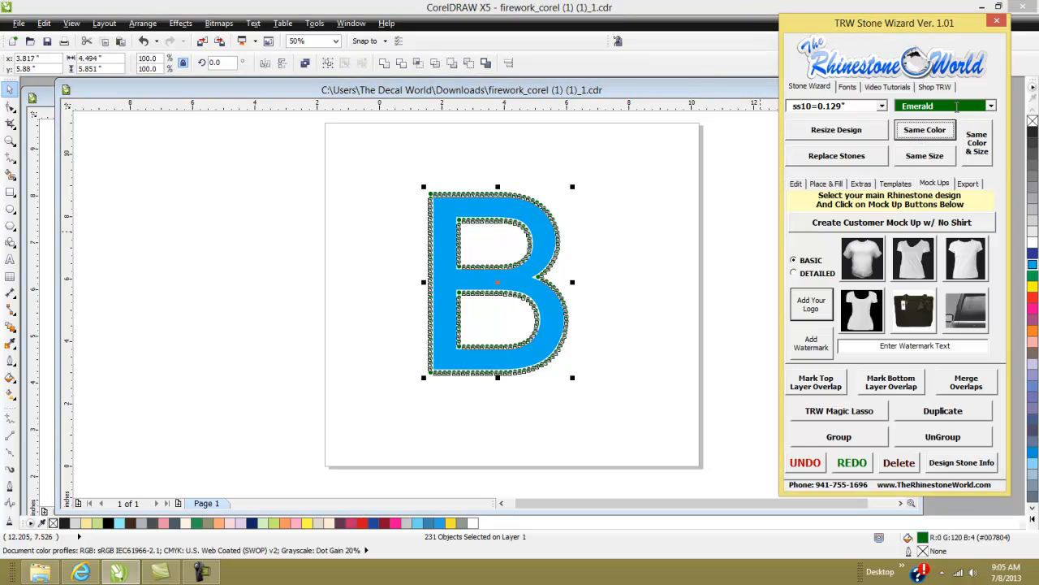
click(957, 107)
text(Crystal)
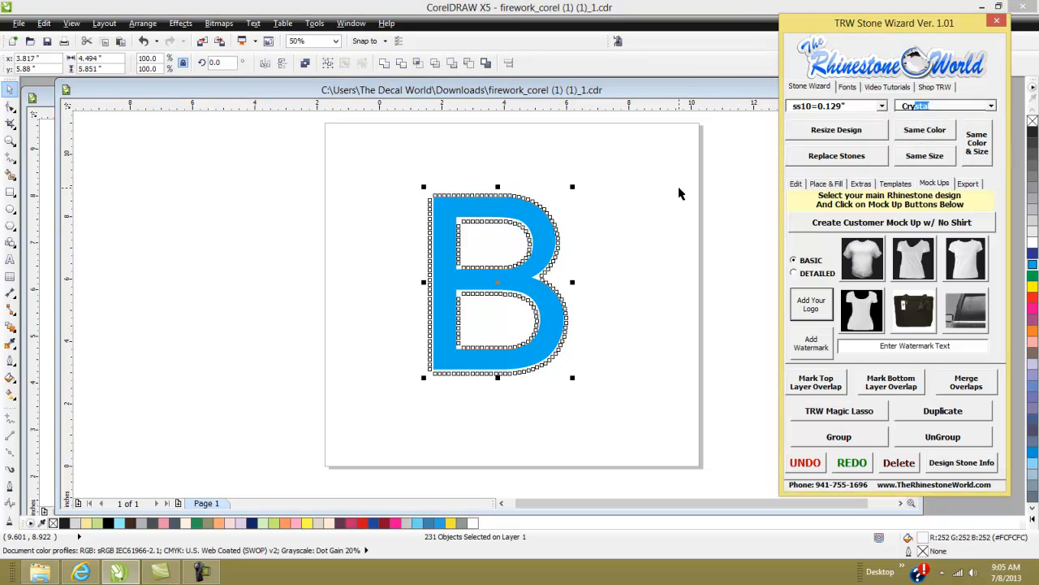
- Select the same-coloured crystal stones and merge their overlaps
click(622, 170)
drag(622, 169, 382, 423)
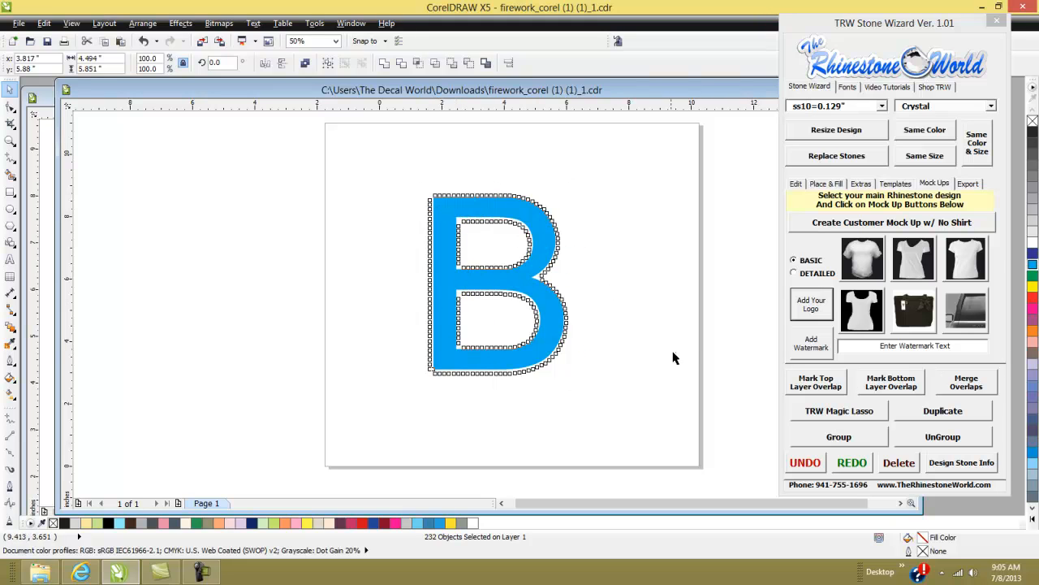
click(673, 354)
click(565, 341)
click(918, 134)
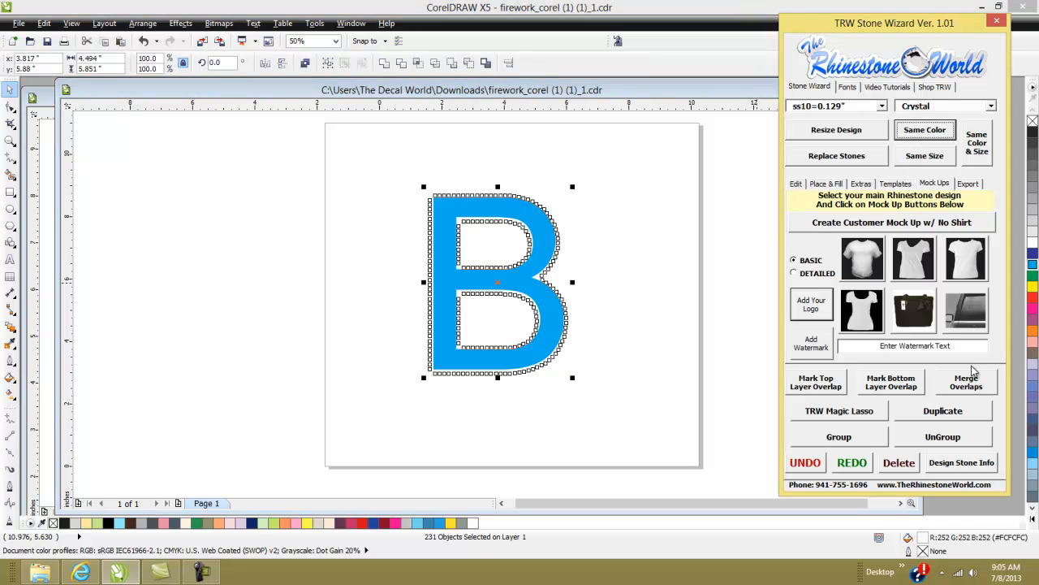
click(967, 383)
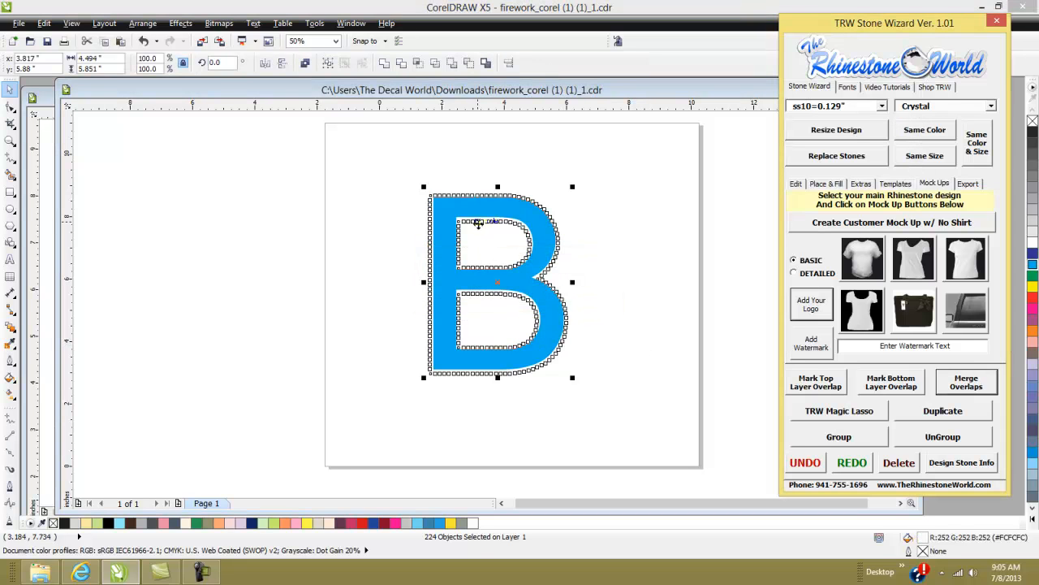
- Select the whole stoned B and create a basic mock-up on the third T-shirt style
click(617, 286)
drag(617, 159, 355, 447)
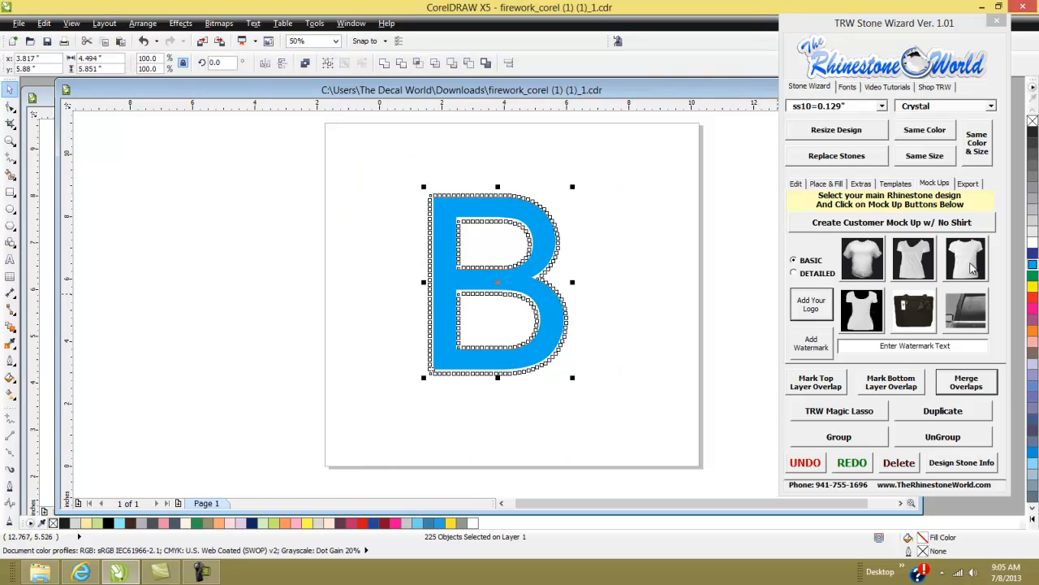
drag(541, 253, 448, 198)
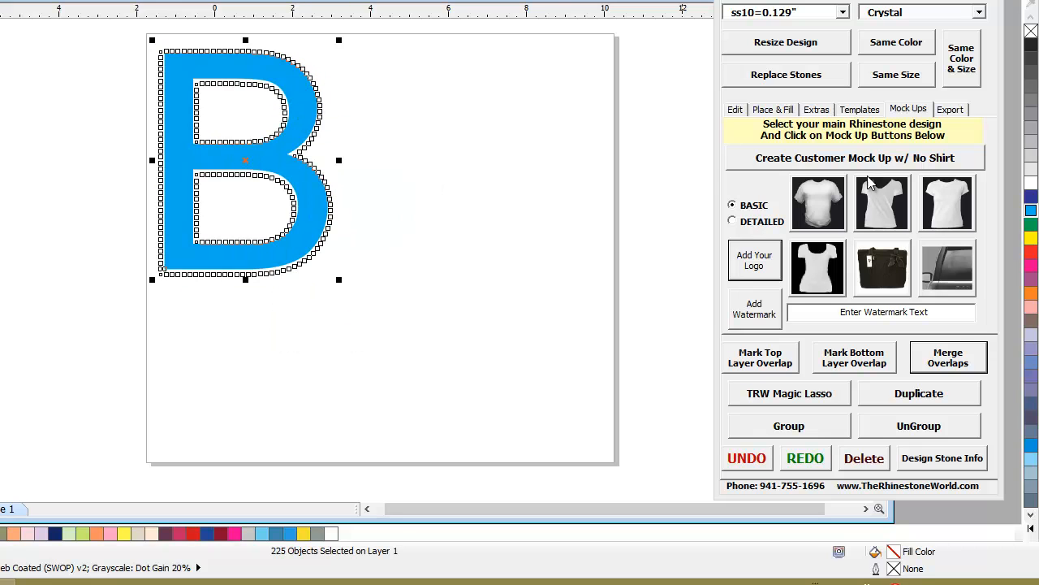
click(959, 206)
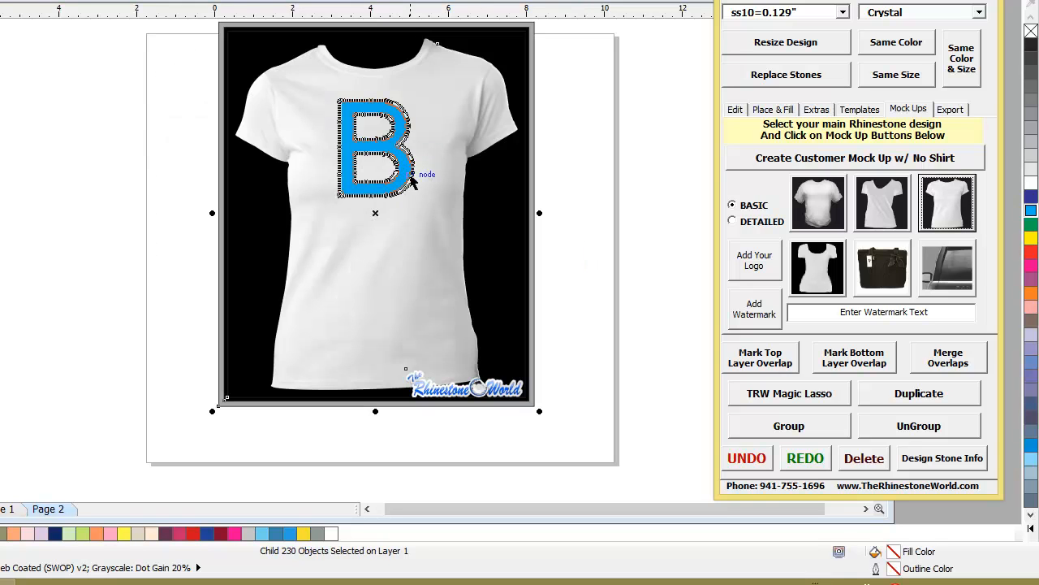
- Colour the mock-up T-shirt yellow
click(560, 185)
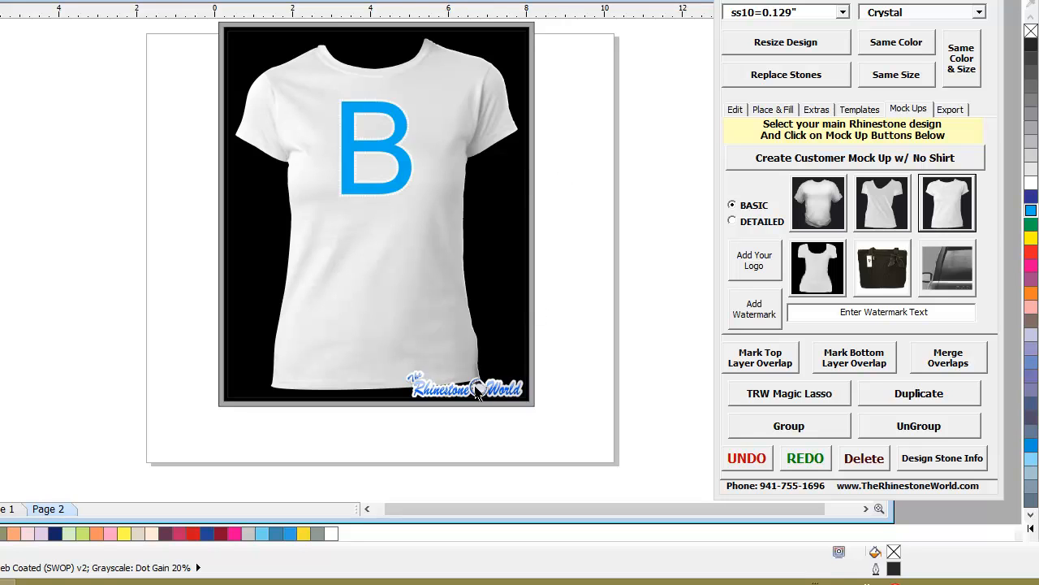
scroll(488, 408, up, 2)
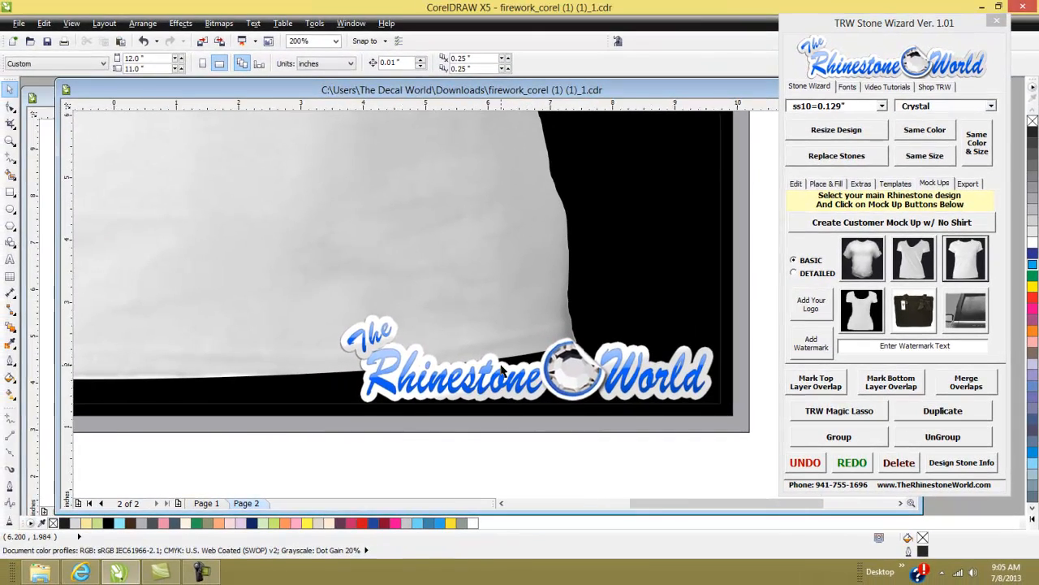
scroll(495, 366, down, 3)
scroll(479, 280, up, 1)
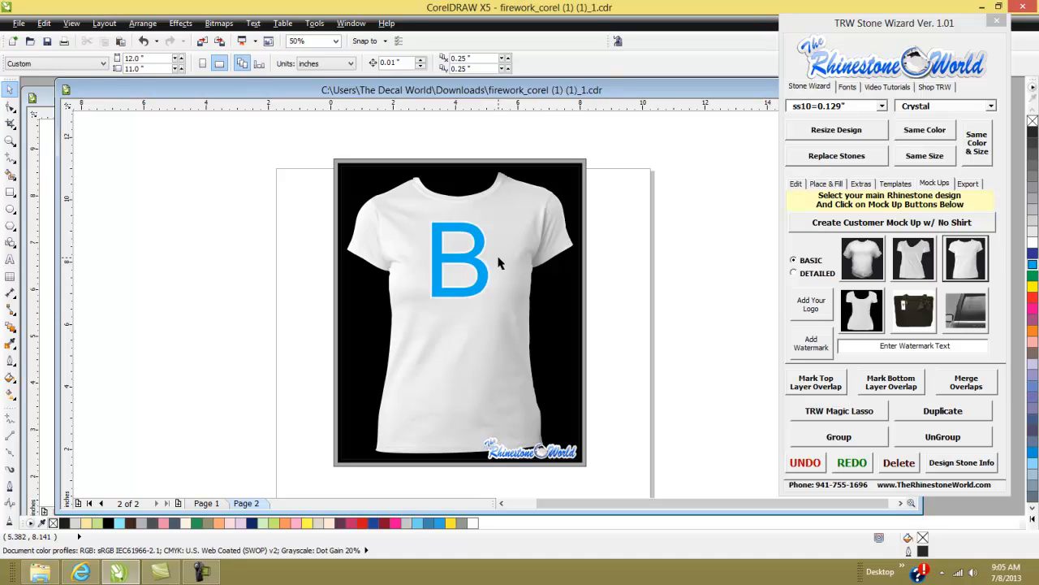
click(520, 328)
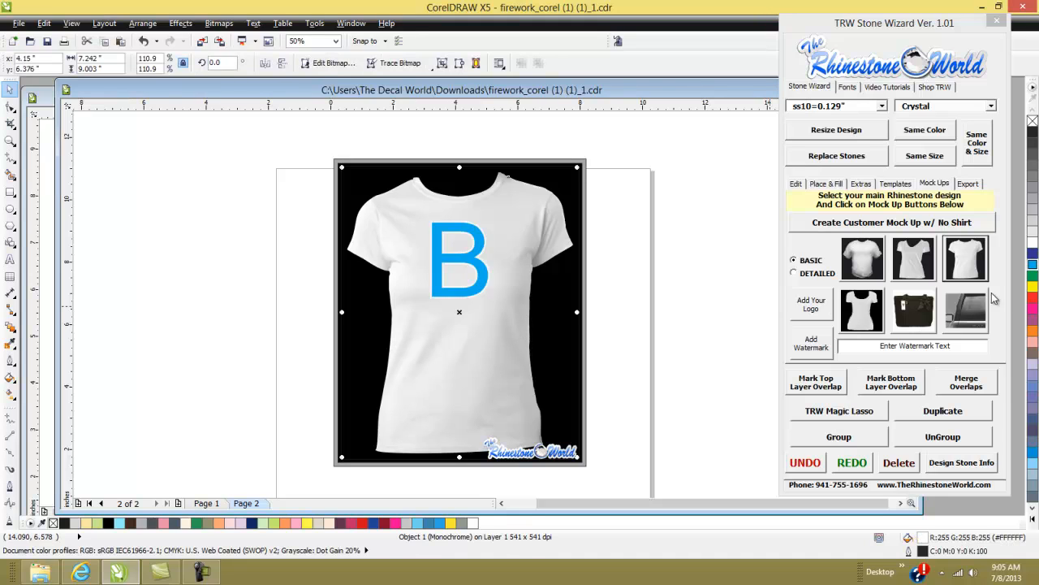
click(1033, 286)
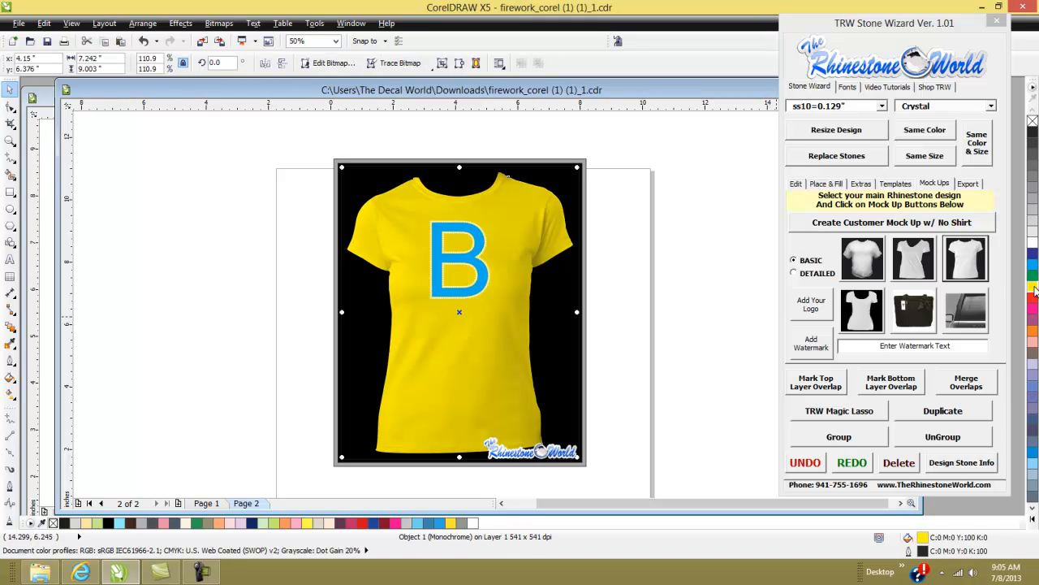
click(686, 367)
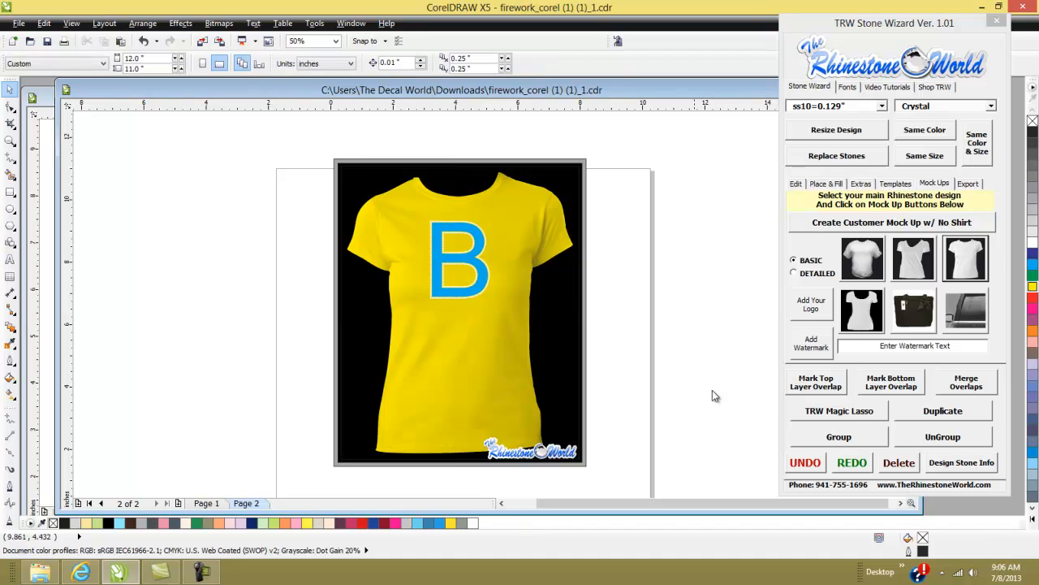
click(954, 349)
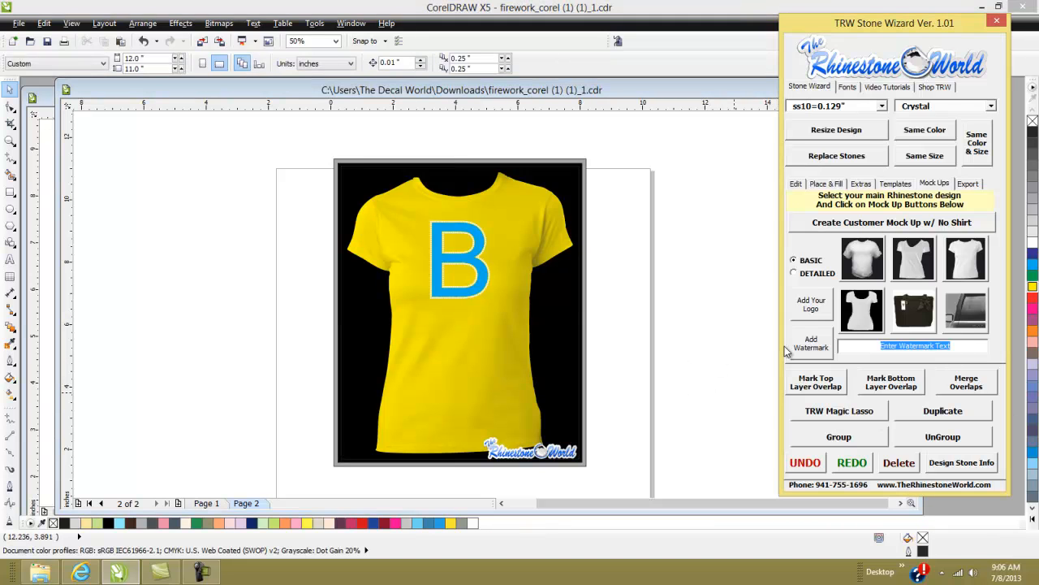
text(www.The)
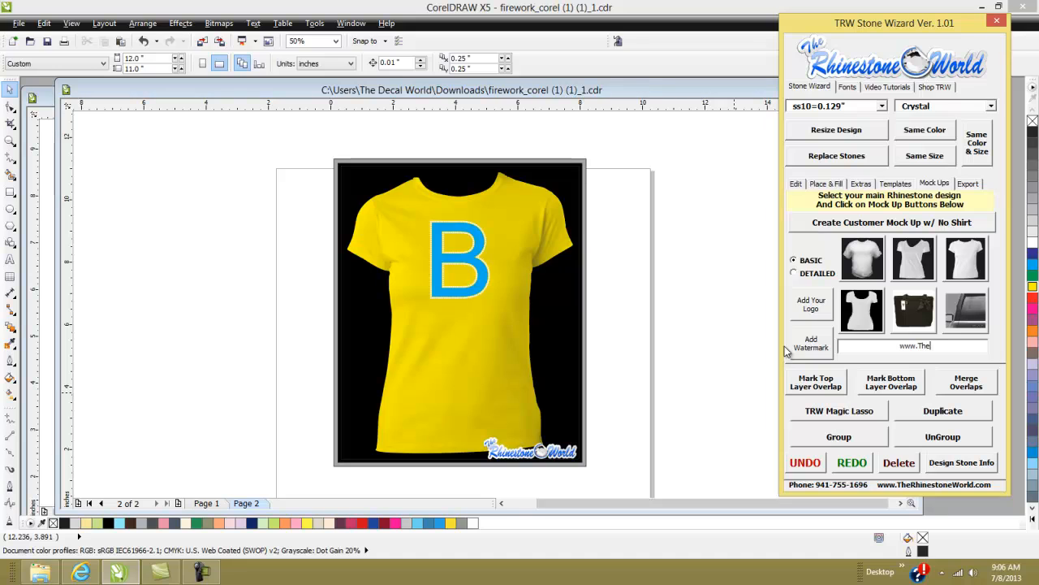
text(RhinestoneWorl)
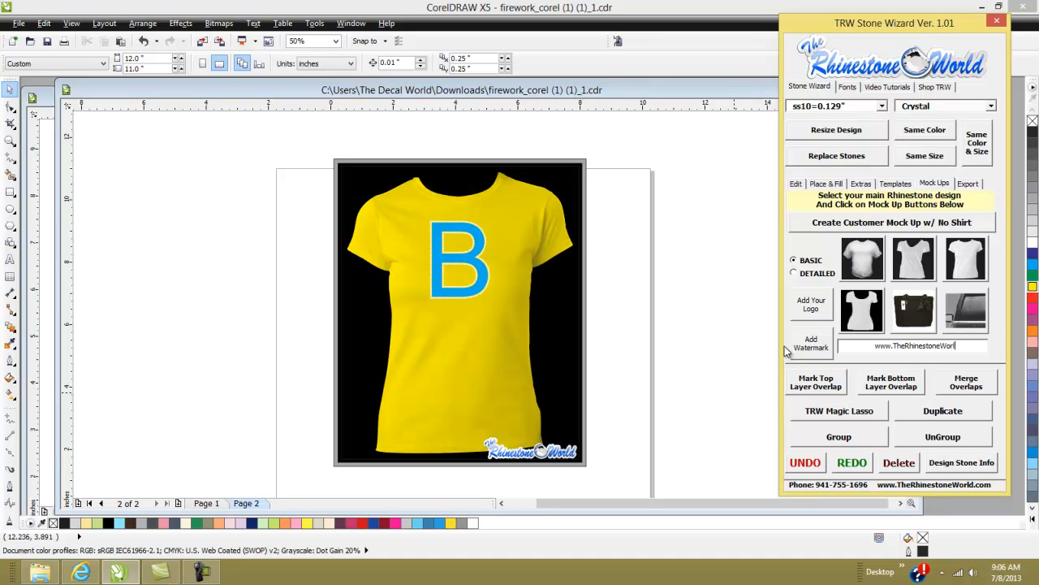
text(d.com)
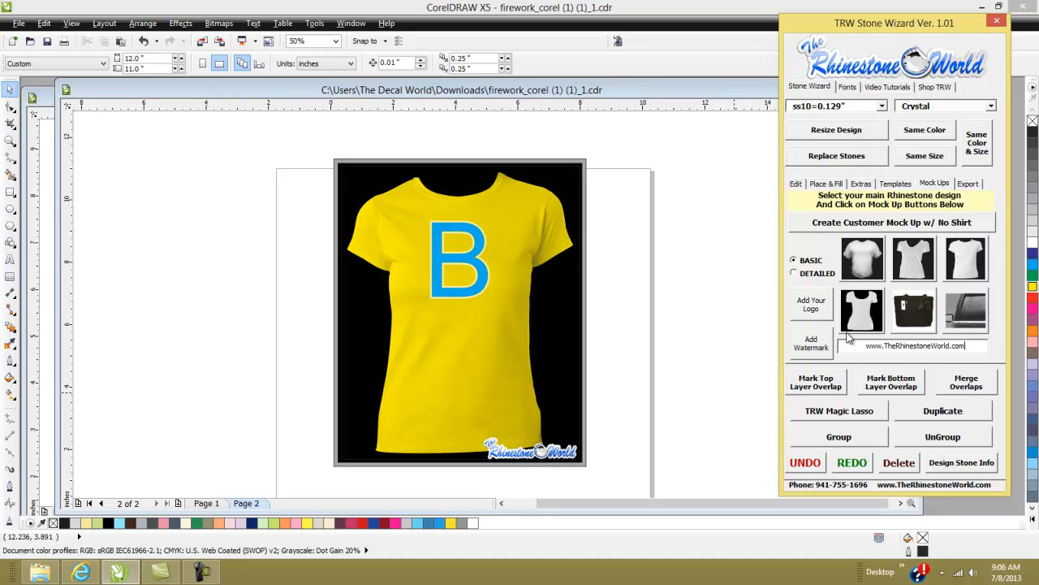
click(536, 324)
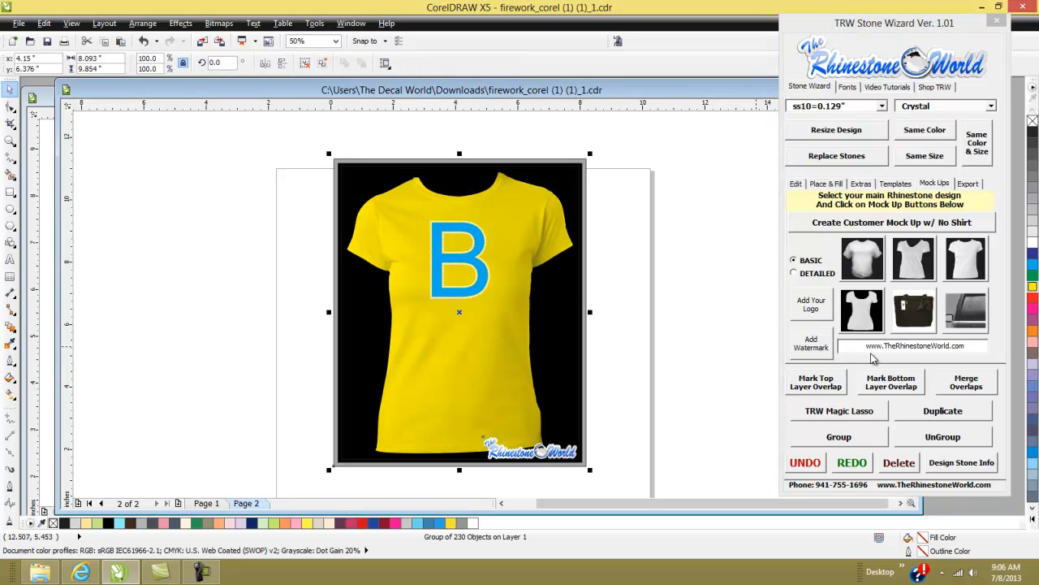
click(813, 345)
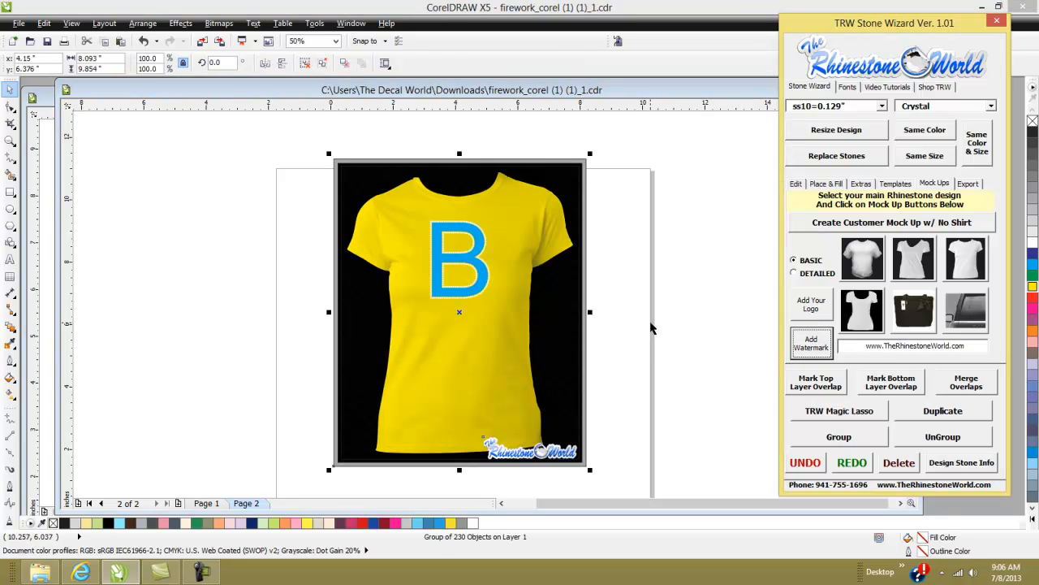
- Zoom in to inspect the watermark and stones on the yellow T-shirt mock-up
scroll(550, 325, up, 5)
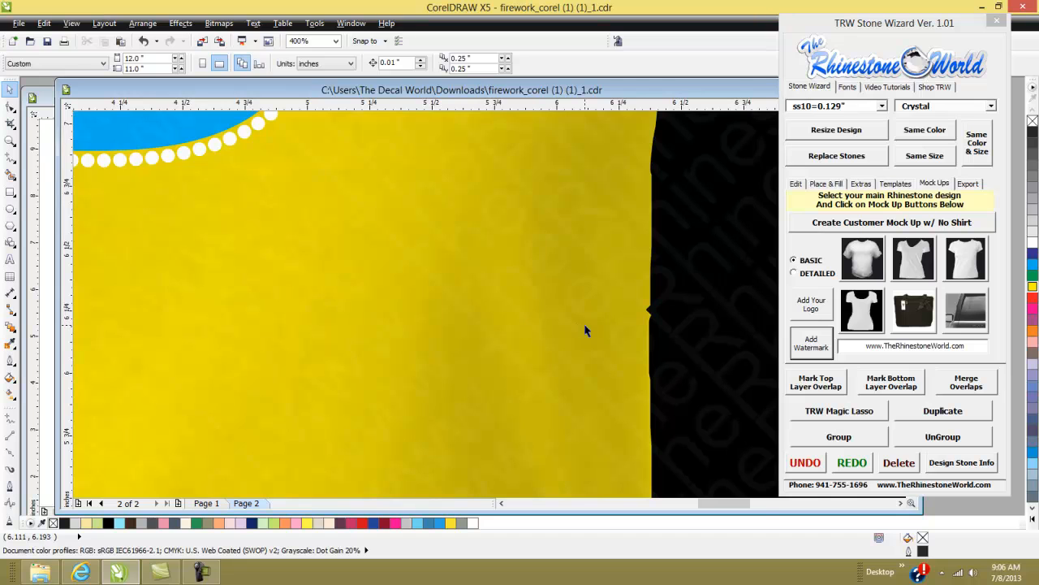
scroll(588, 330, down, 1)
scroll(702, 345, up, 1)
scroll(700, 345, up, 1)
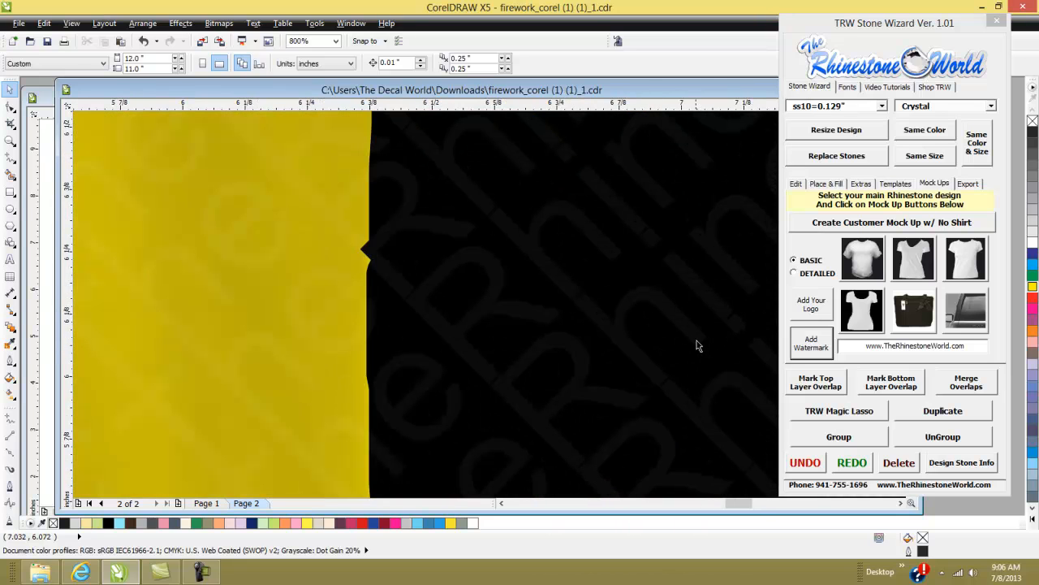
scroll(620, 354, down, 3)
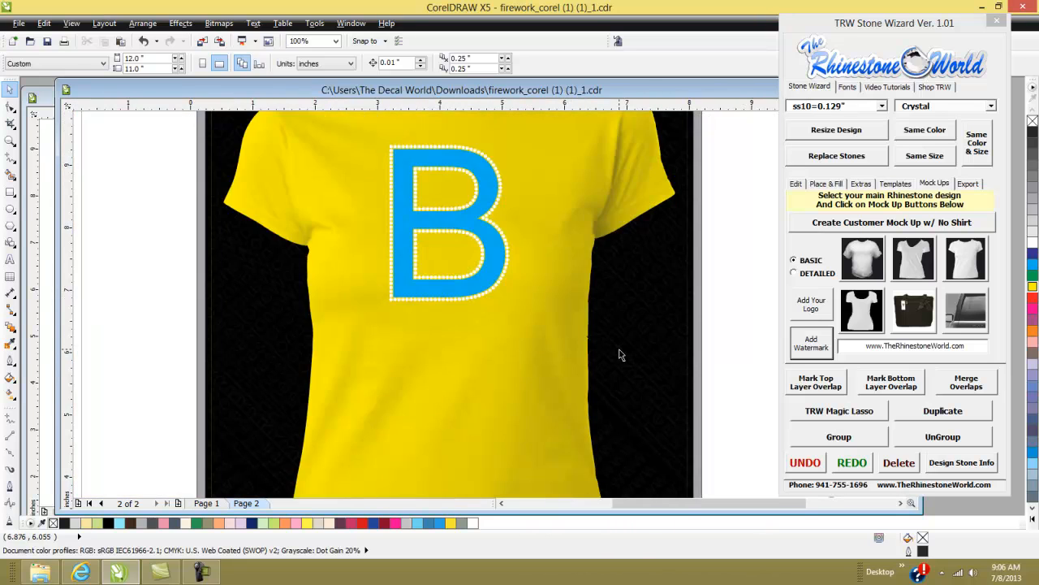
scroll(242, 347, up, 2)
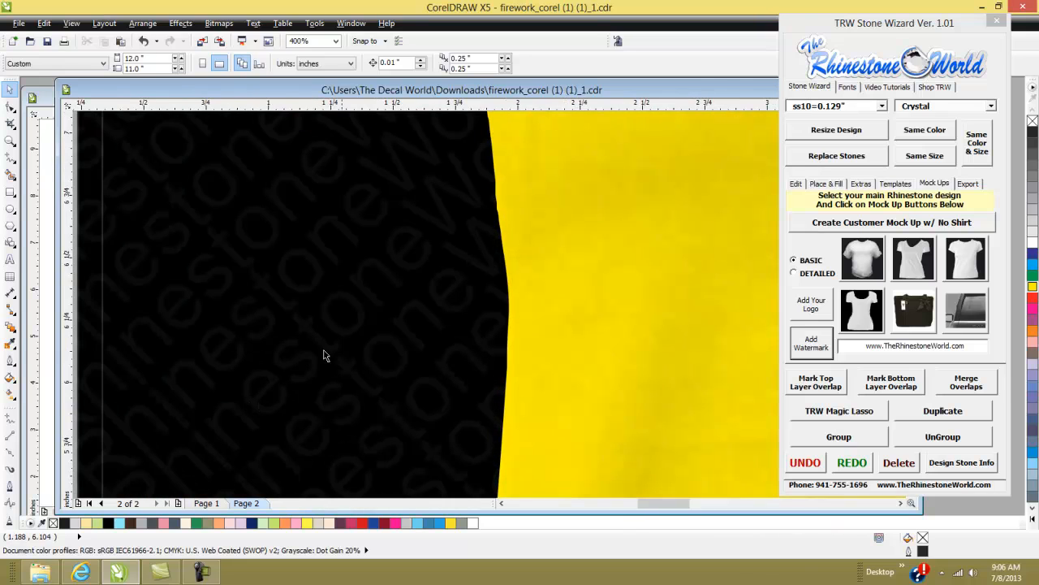
- Colour the selected mock-up T-shirt dark grey
scroll(569, 315, down, 3)
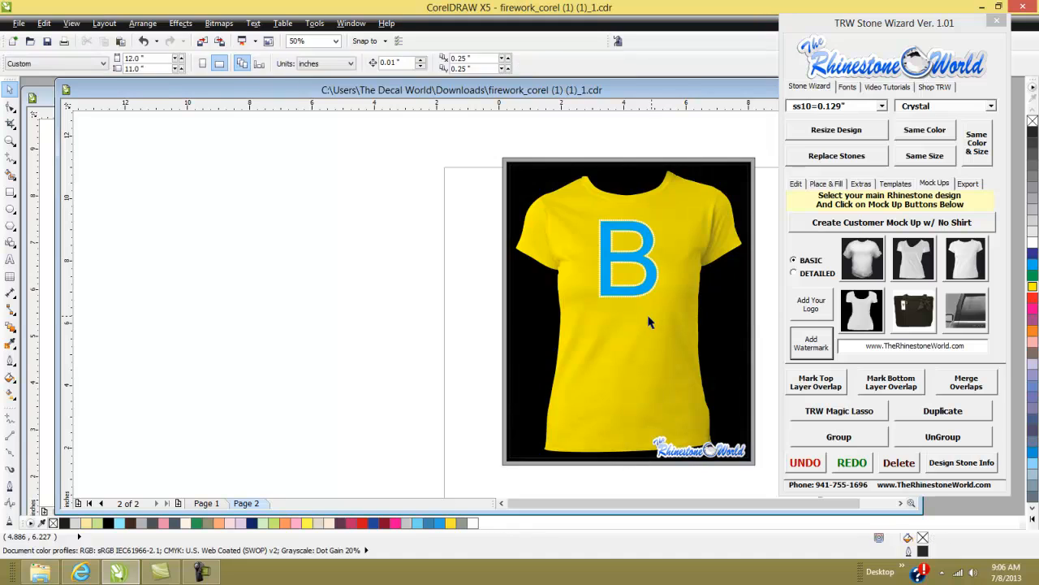
click(670, 338)
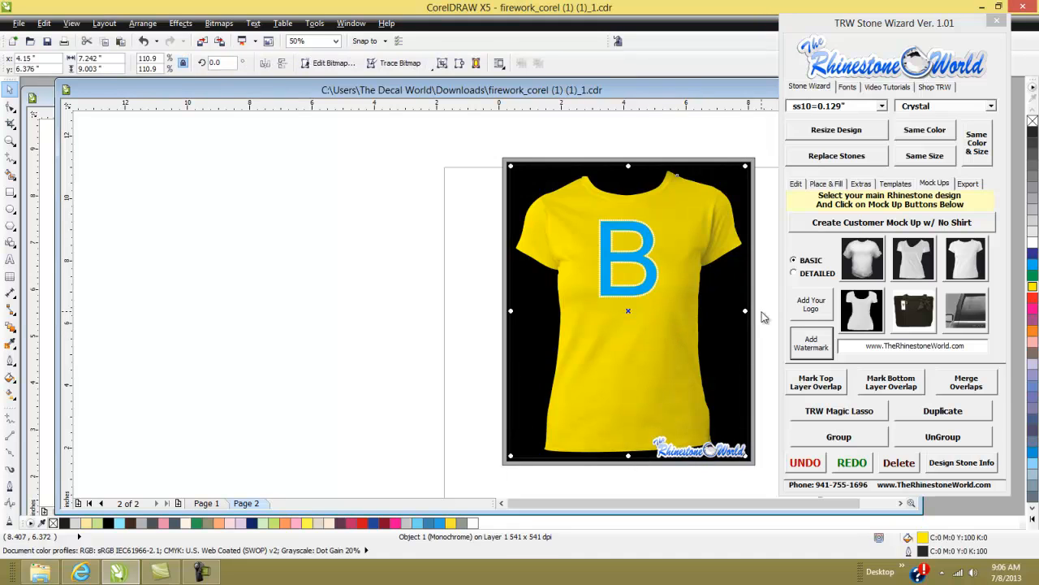
click(1033, 138)
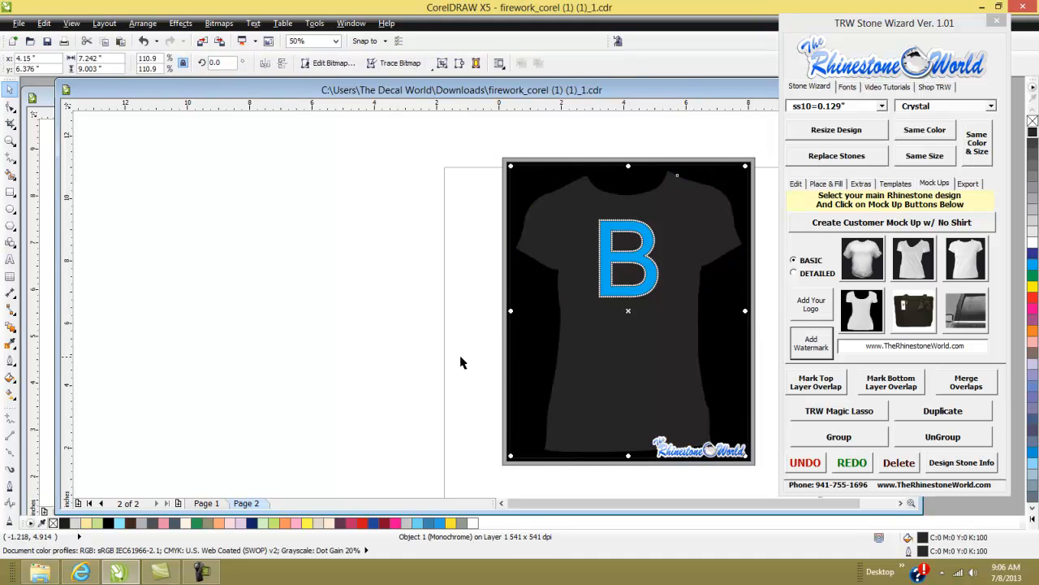
- Select the whole dark mock-up group and add the watermark to it
click(486, 366)
click(619, 365)
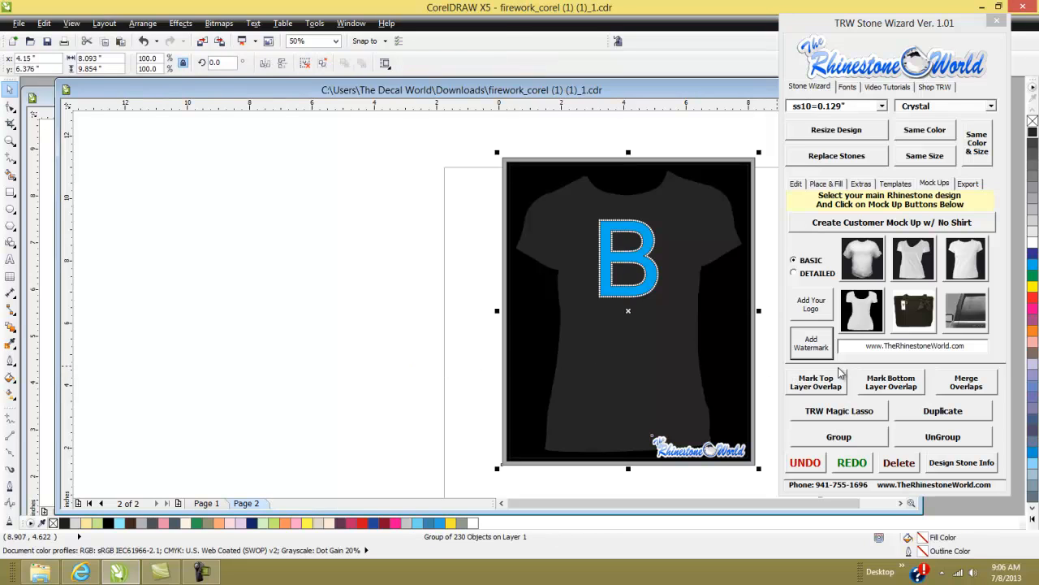
click(812, 342)
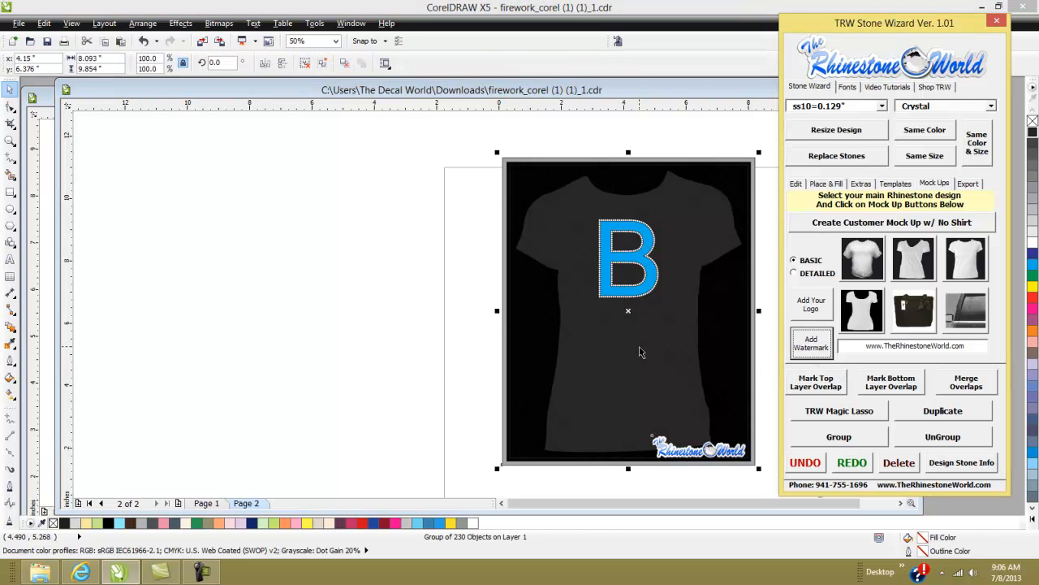
scroll(665, 358, up, 4)
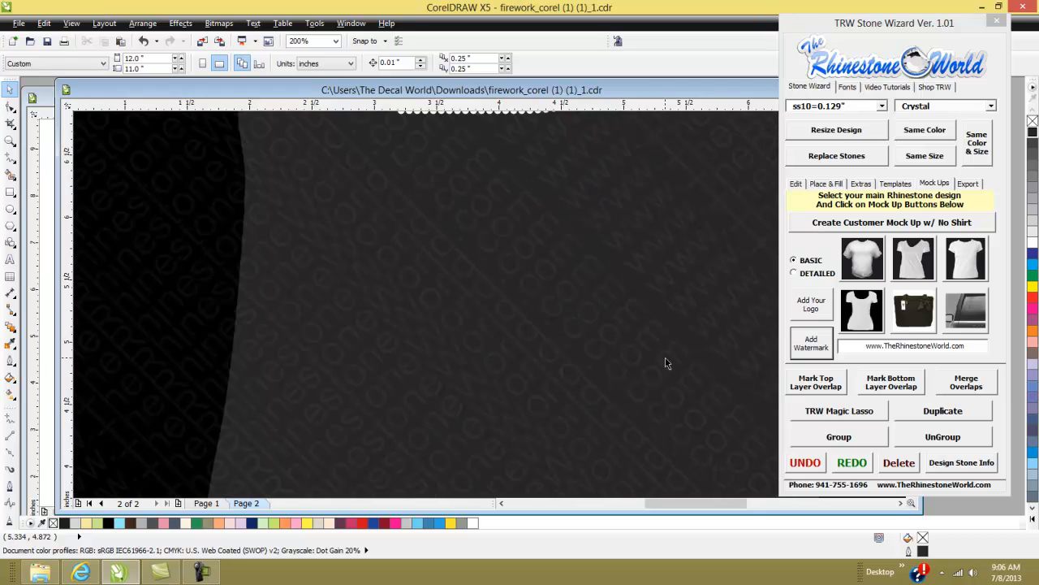
scroll(595, 328, down, 4)
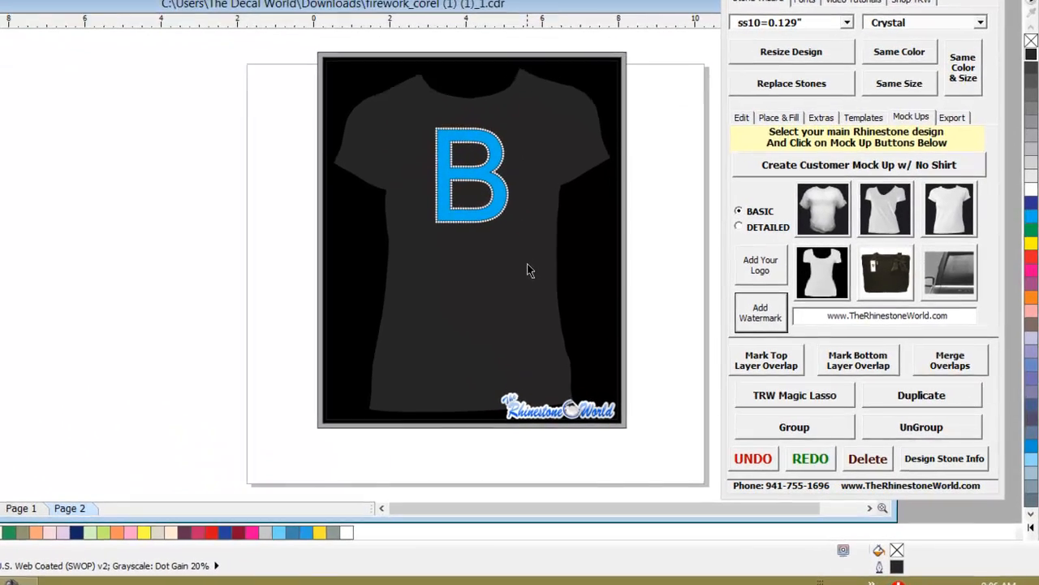
- Select the mock-up's background rectangle and fill it light grey
click(606, 298)
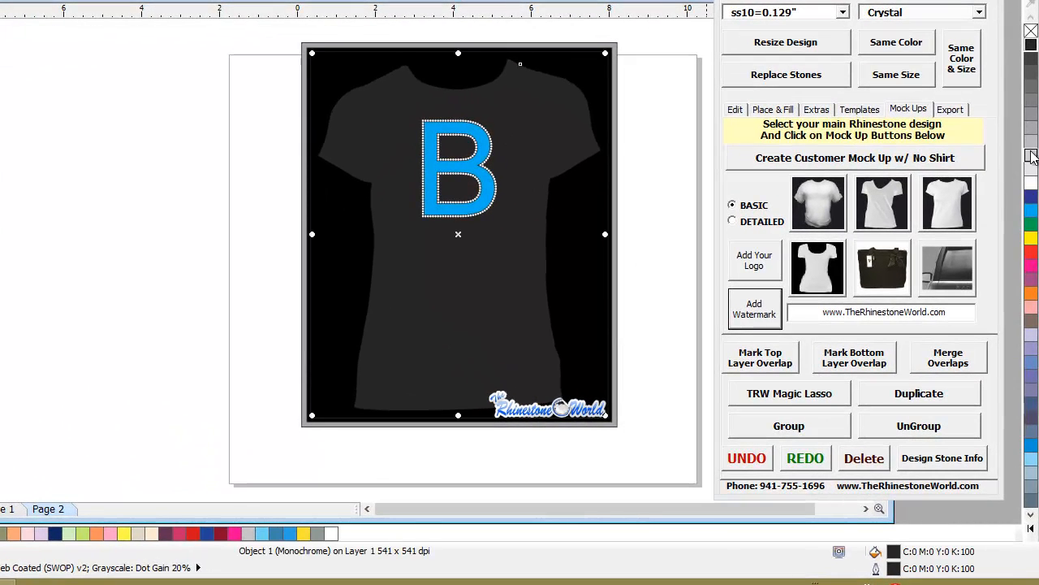
right_click(1031, 134)
ctrl+click(610, 220)
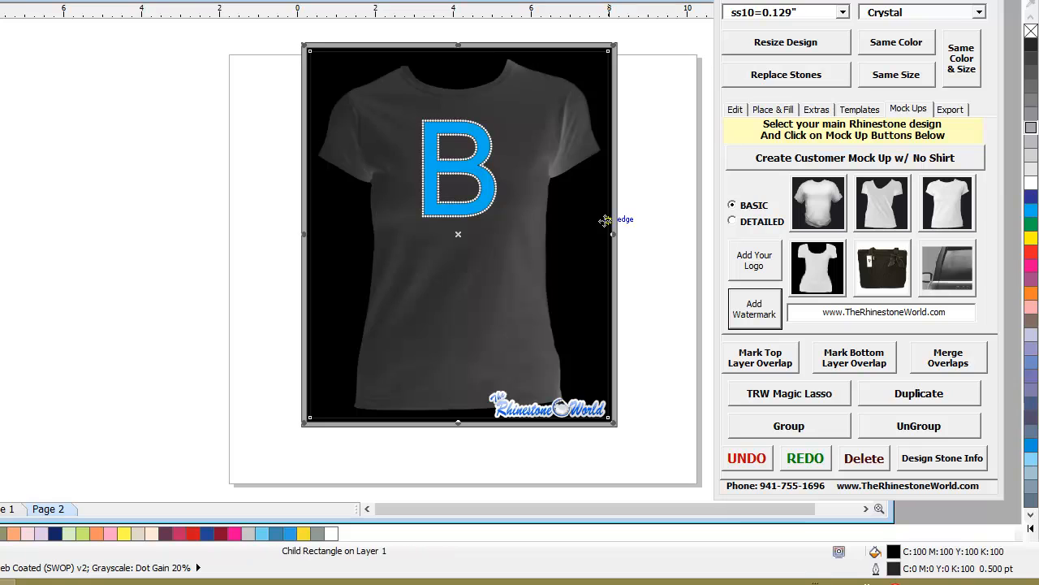
click(1031, 185)
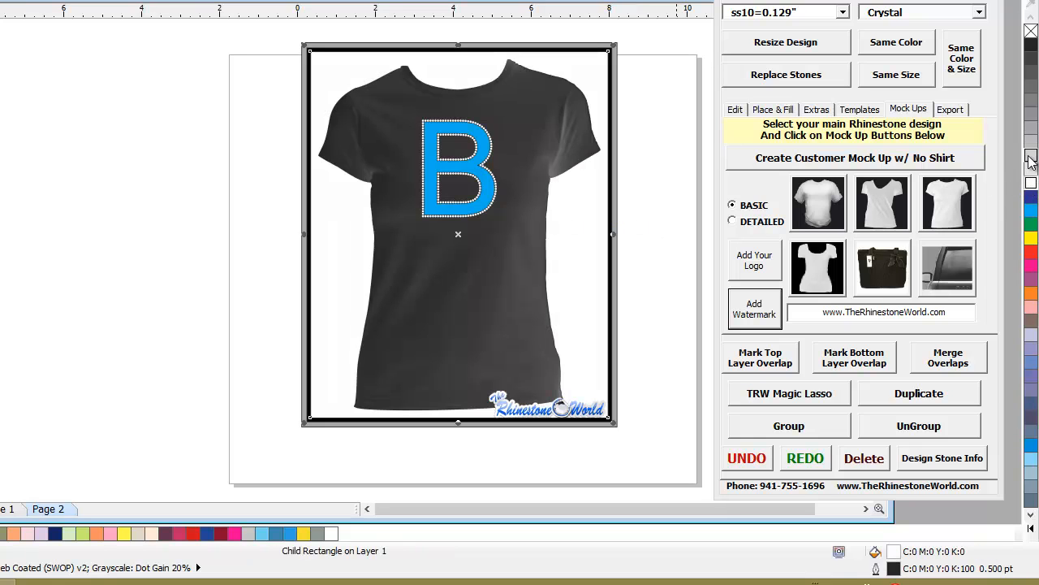
click(1031, 155)
click(648, 241)
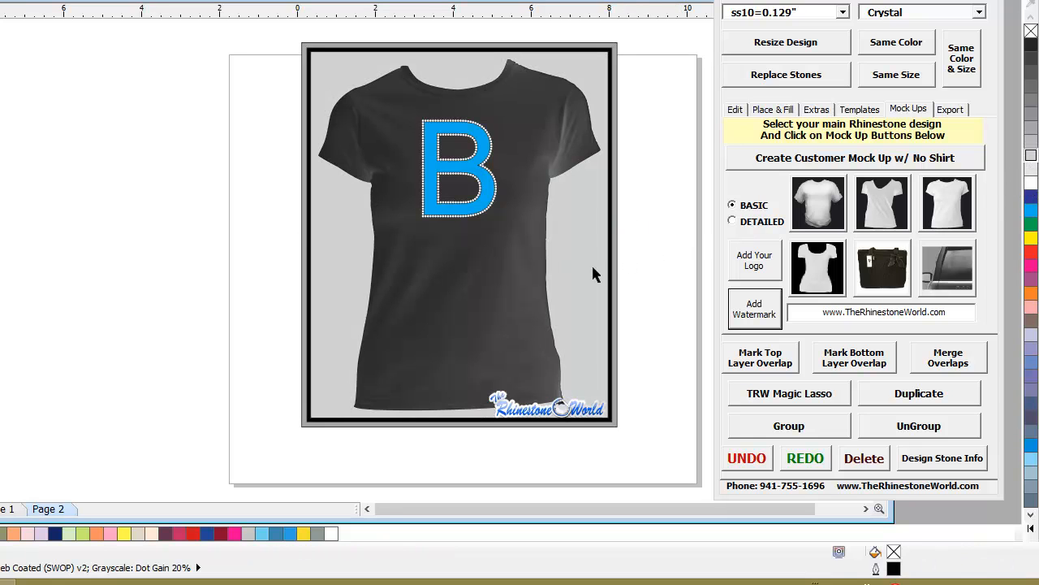
- Zoom in and out to inspect the stones and watermark on the grey-background mock-up
click(524, 239)
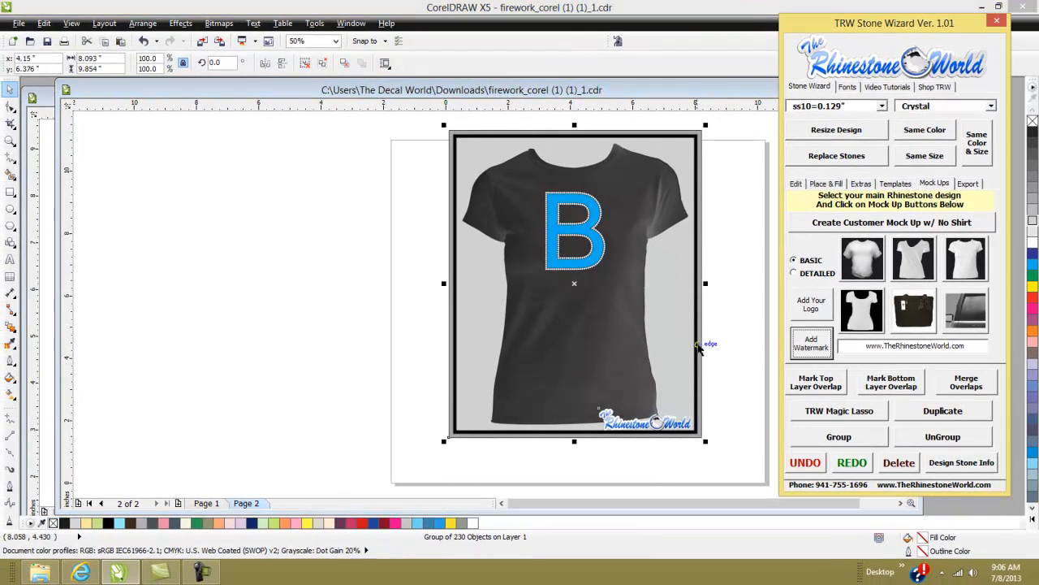
click(327, 325)
scroll(609, 329, up, 2)
scroll(610, 331, up, 1)
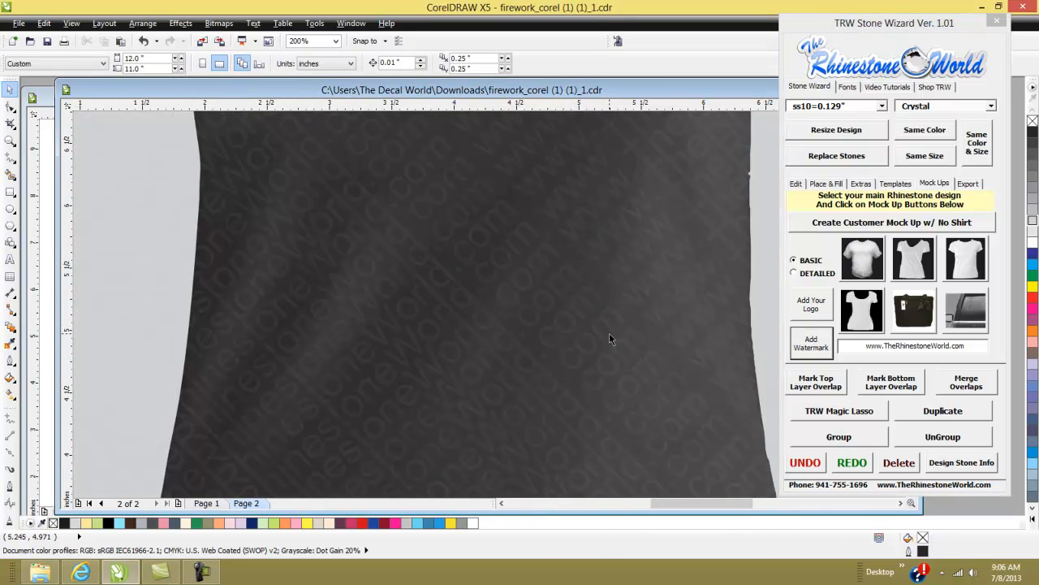
scroll(617, 341, down, 2)
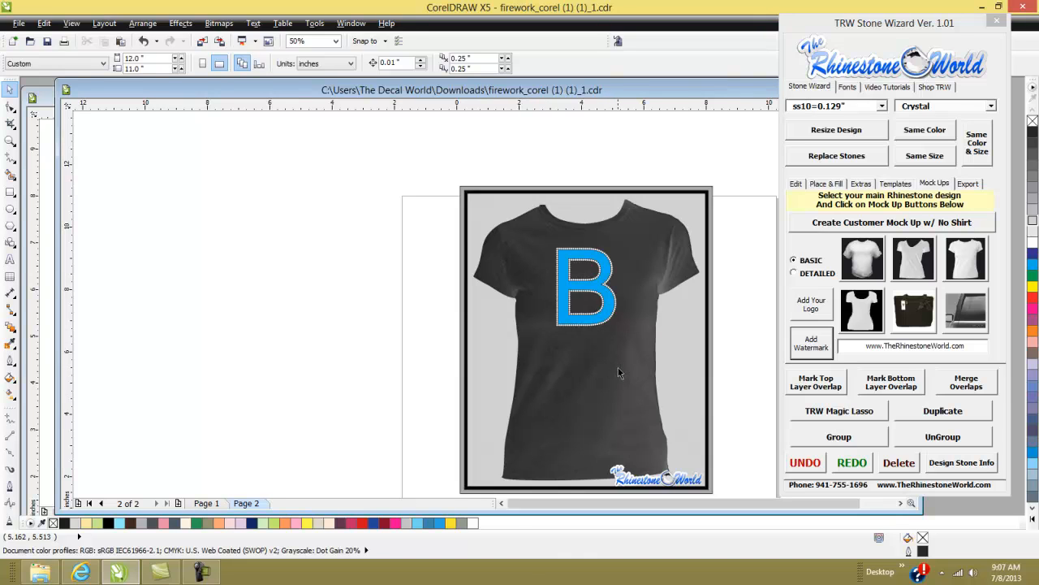
scroll(608, 370, down, 3)
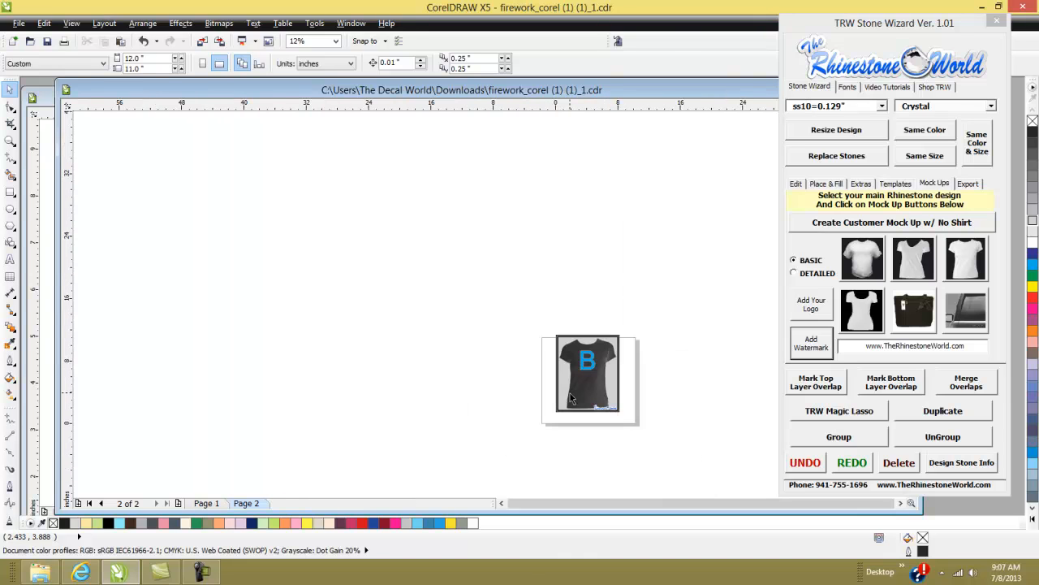
scroll(571, 391, up, 3)
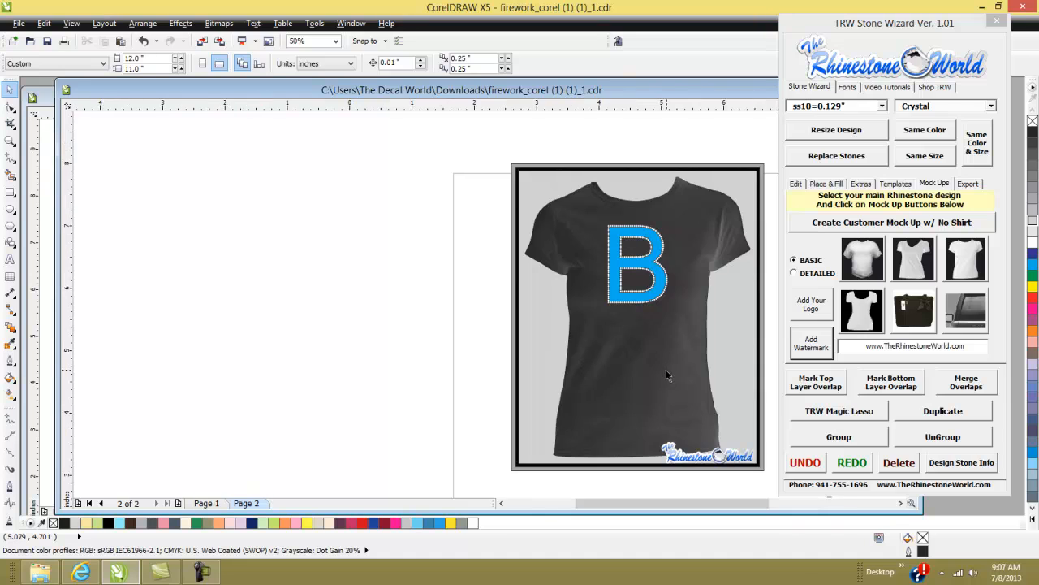
scroll(666, 375, up, 2)
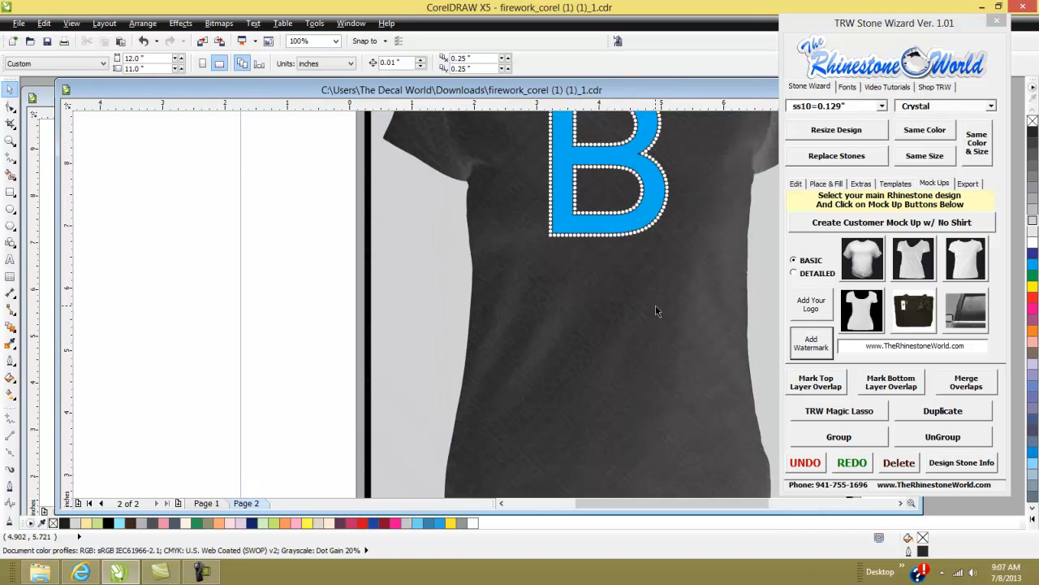
scroll(627, 323, down, 2)
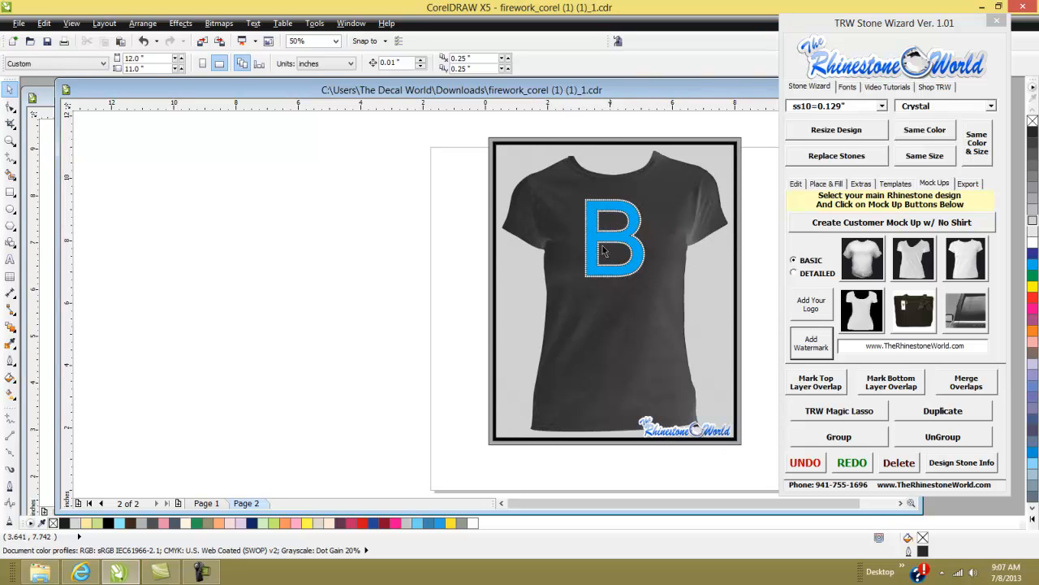
scroll(672, 207, up, 4)
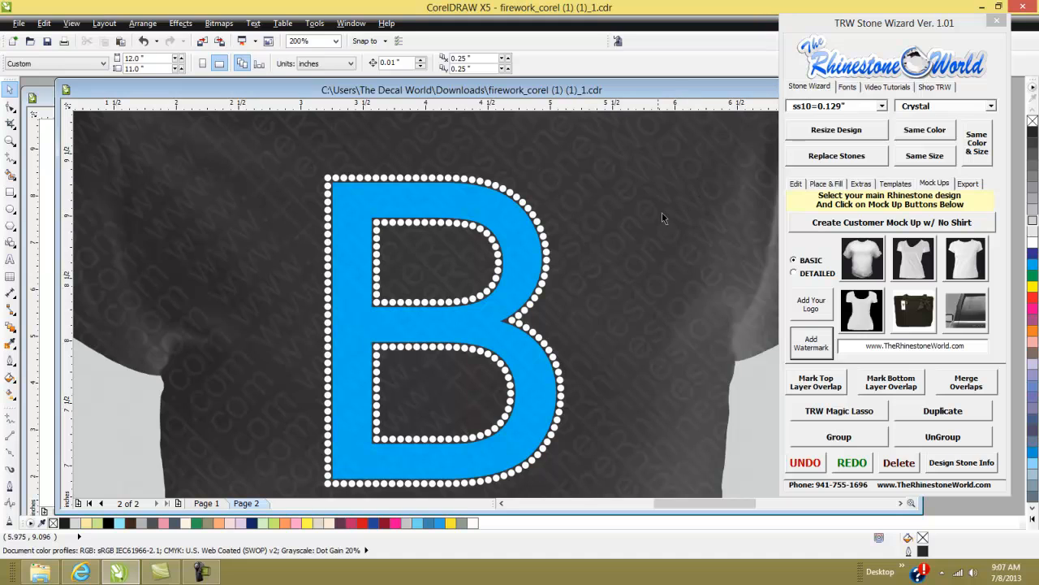
scroll(645, 282, down, 2)
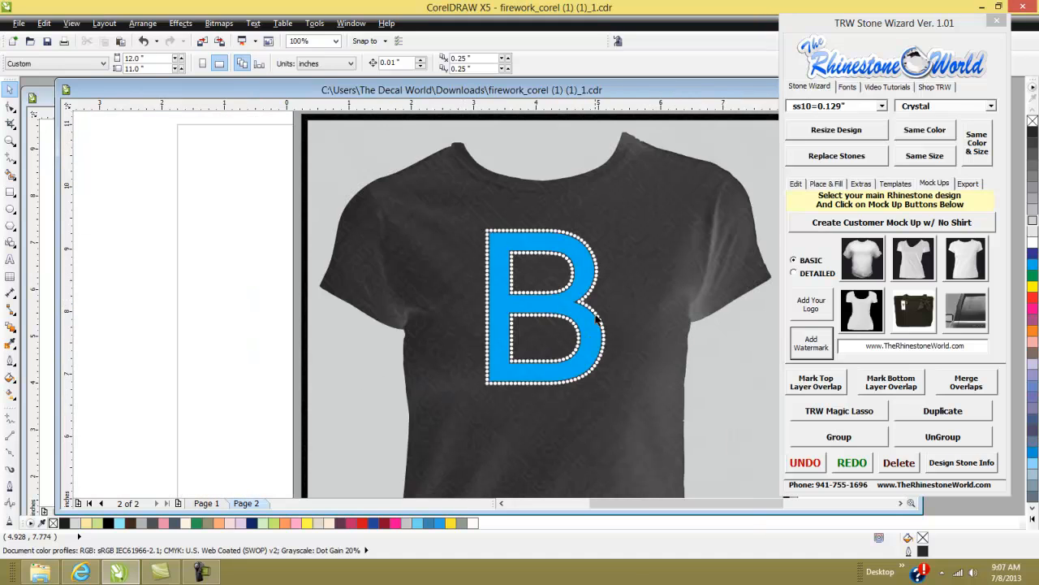
scroll(627, 327, down, 1)
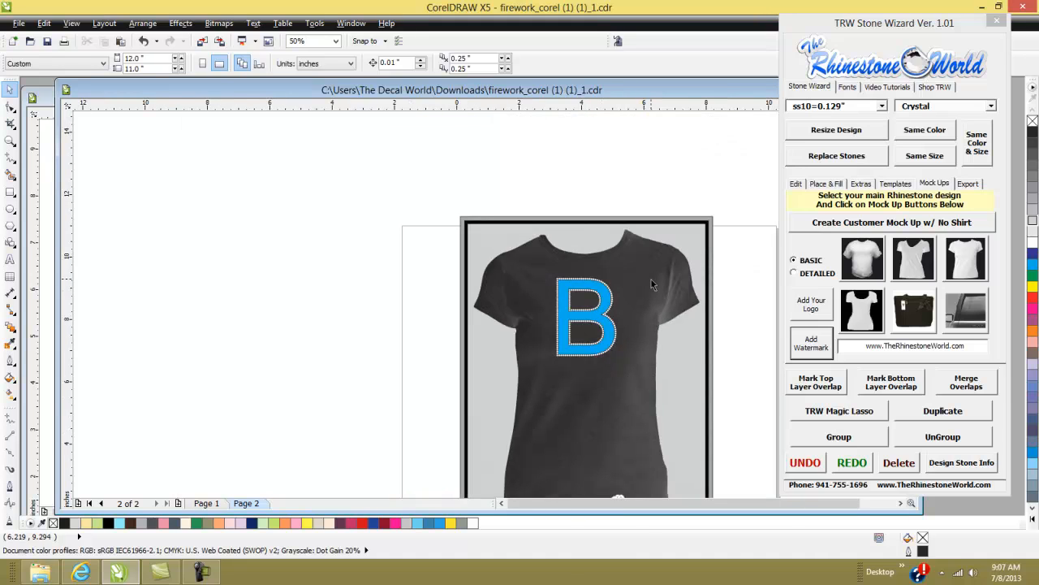
scroll(639, 342, down, 1)
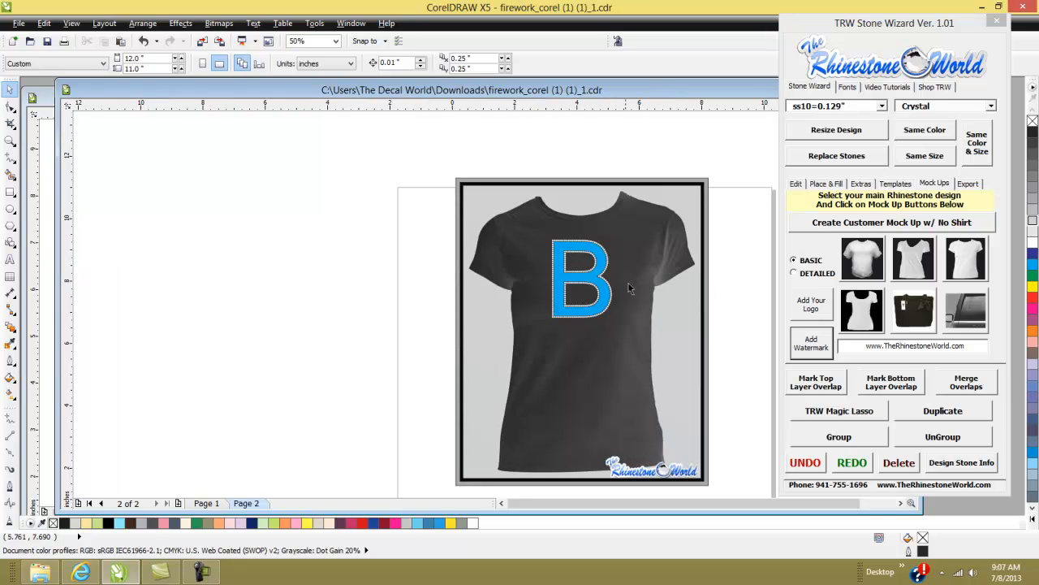
- Switch to the patch updates document and browse the wizard's Export and Mock Ups tabs
click(54, 167)
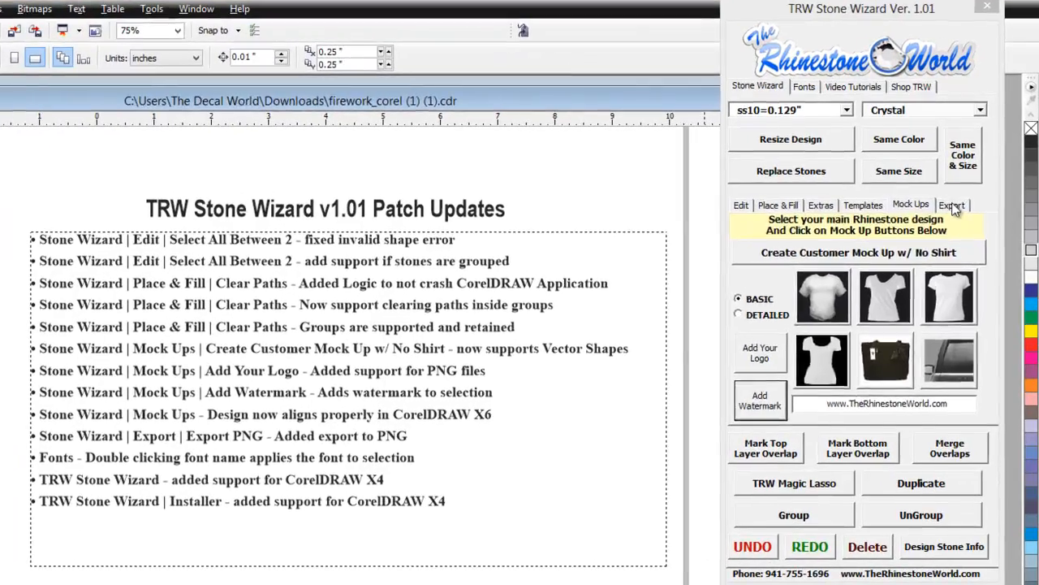
click(967, 184)
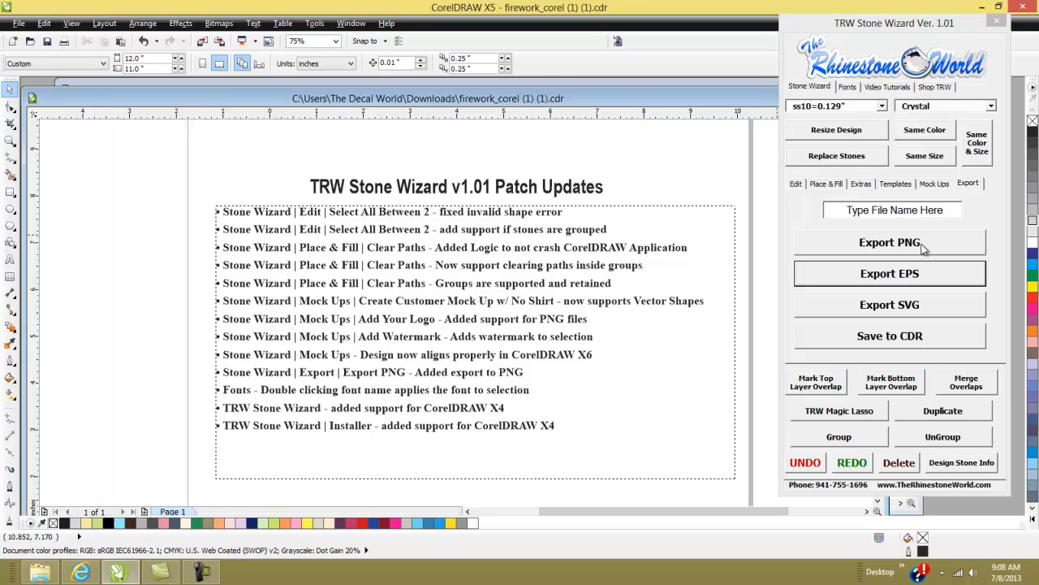
click(933, 183)
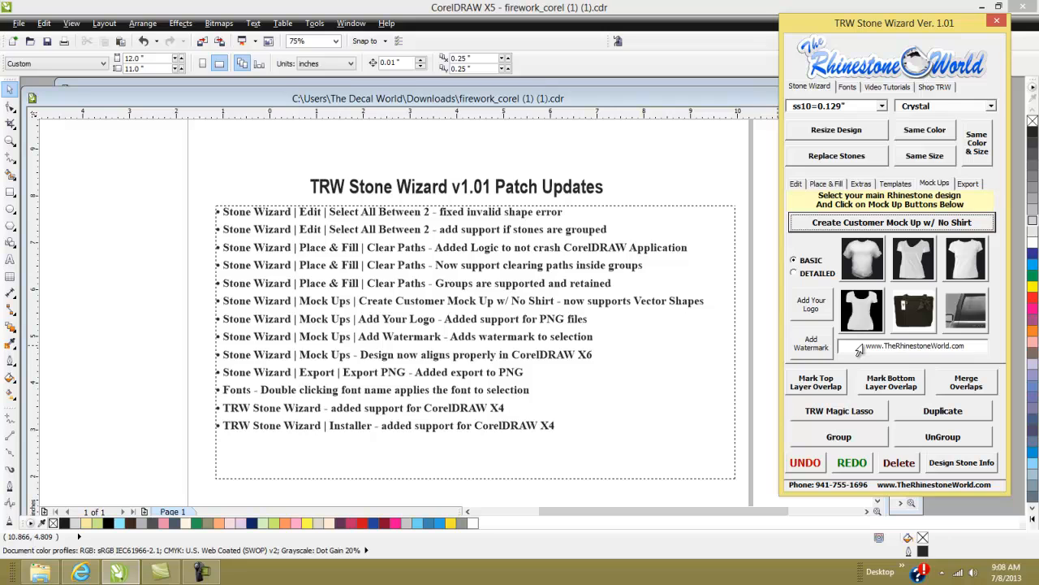
scroll(666, 283, down, 2)
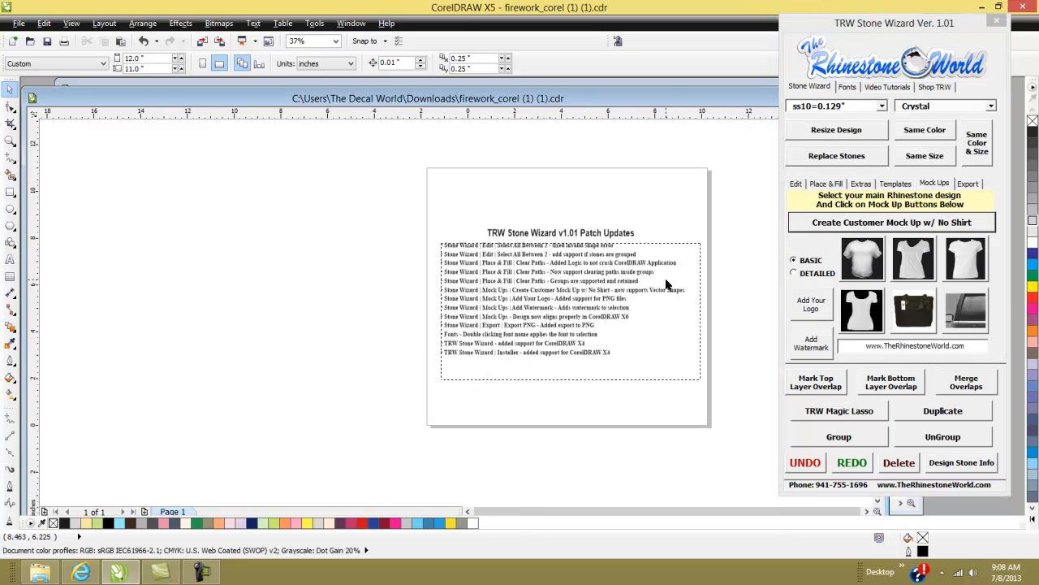